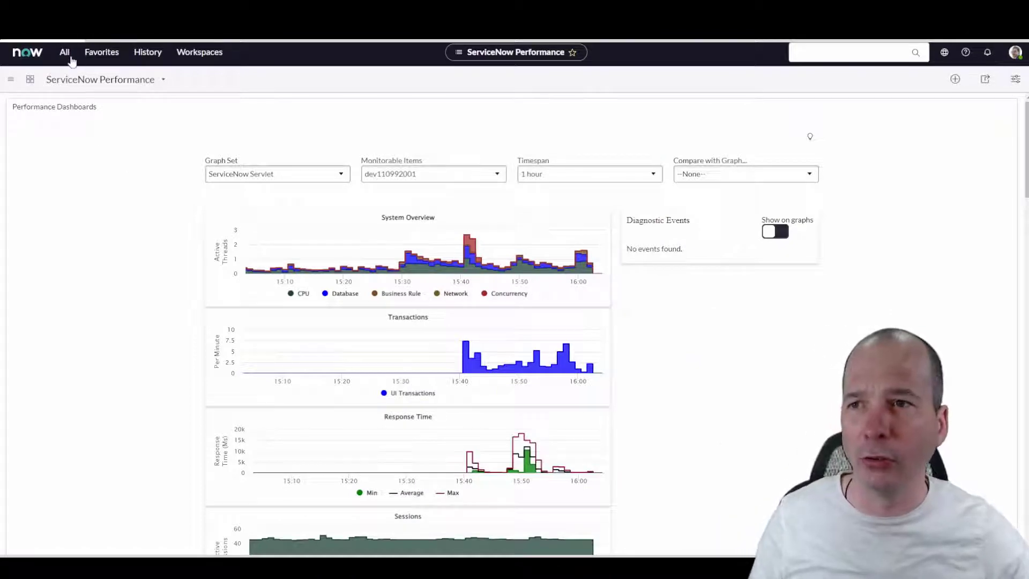
Find Visual Task Boards in the application navigator with the filter "visual tas" and open it
left_click(67, 54)
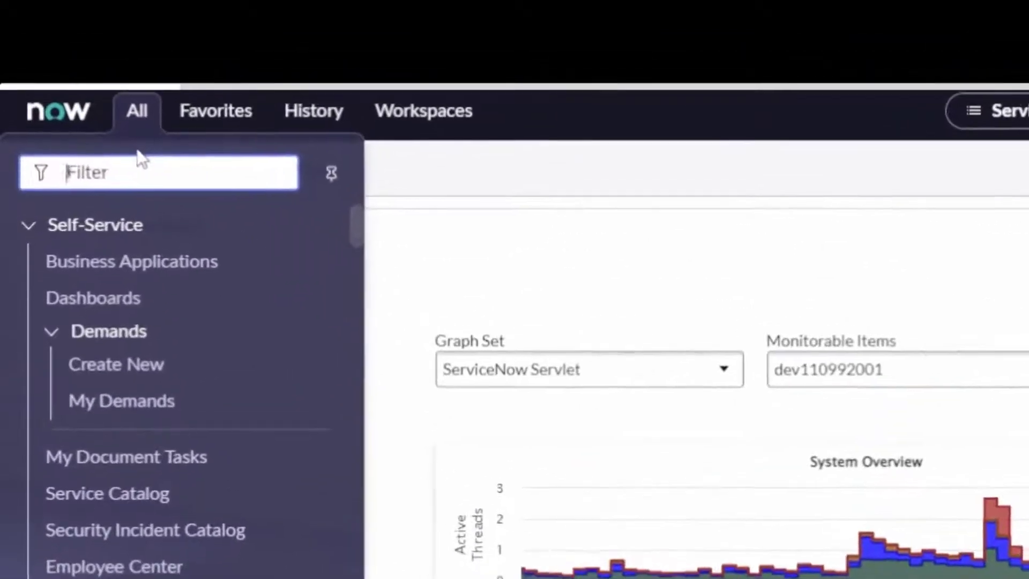
type("visual")
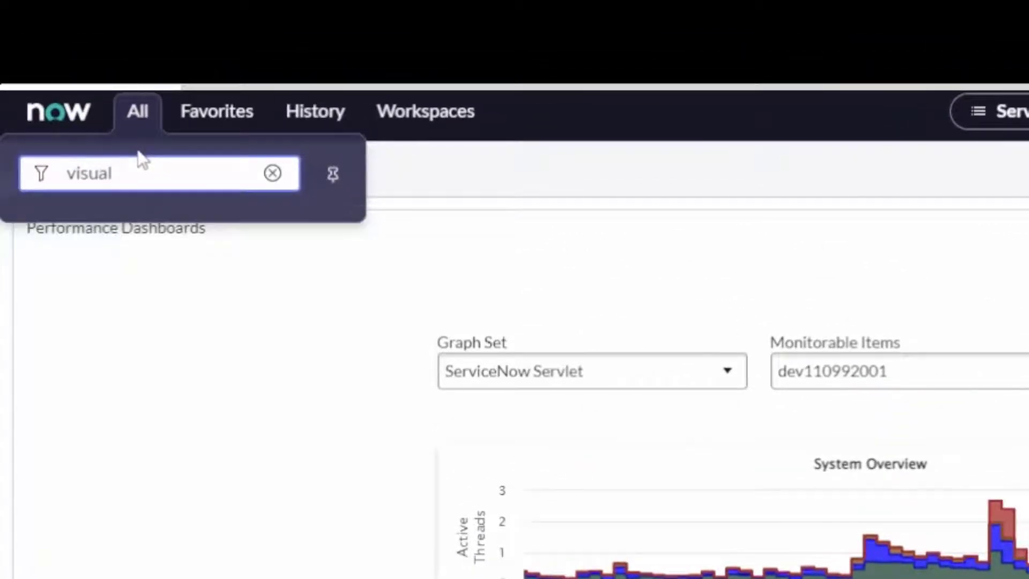
type(" tas")
left_click(108, 268)
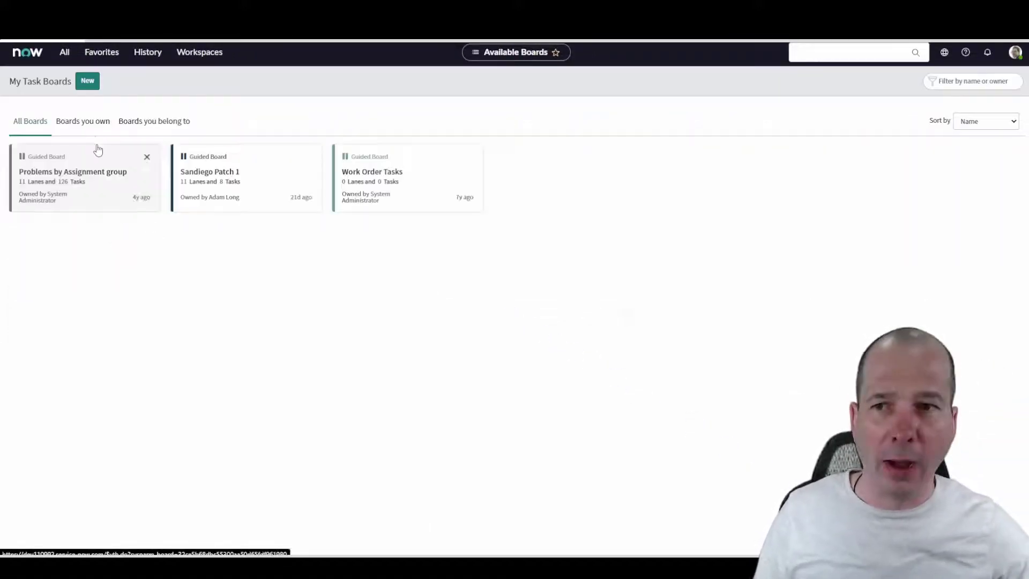
Create a new task board of the Freeform Board type
left_click(89, 82)
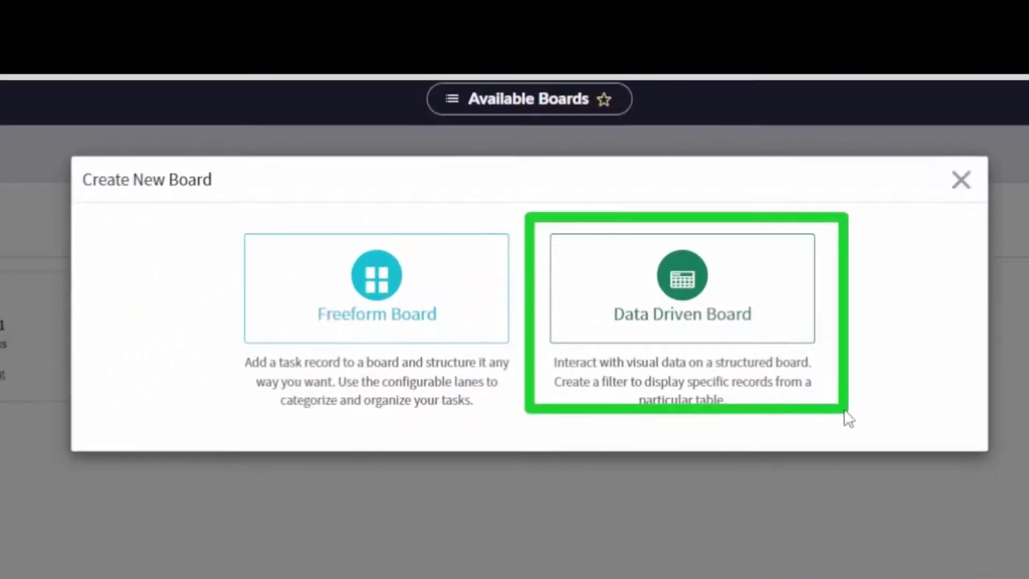
left_click_drag(847, 419, 841, 440)
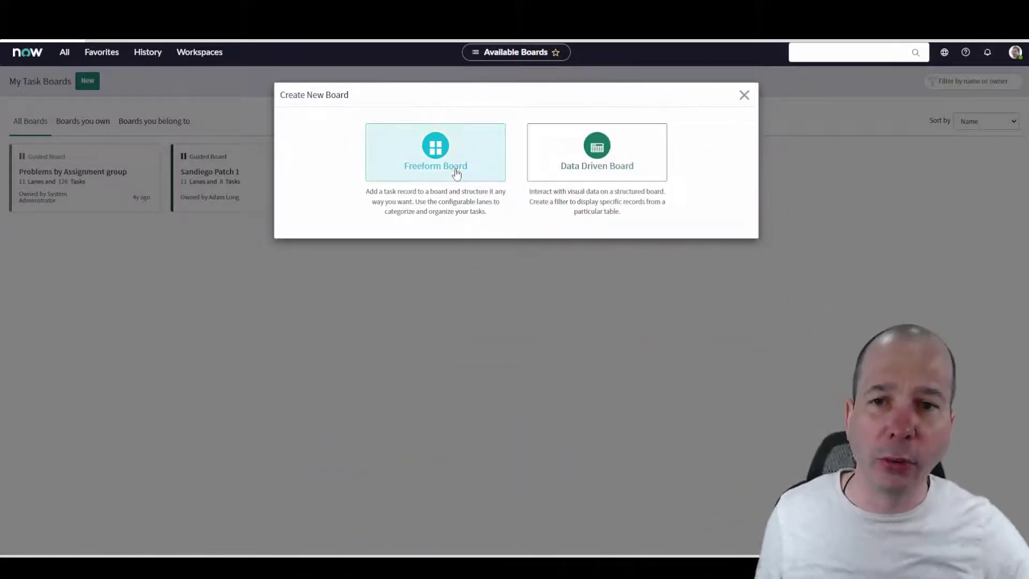
left_click(455, 172)
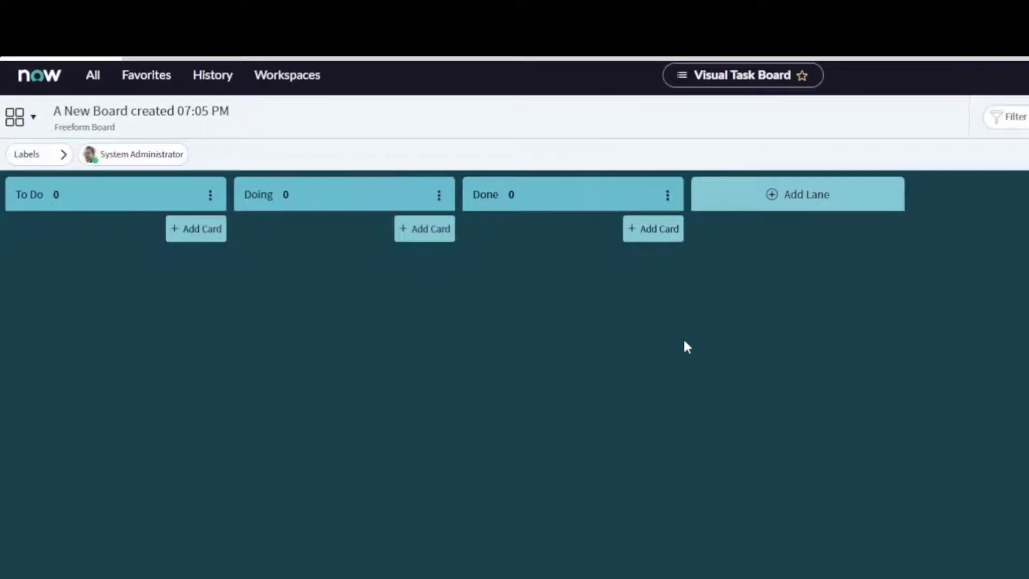
Add three lanes named Research, Scheduled and Waiting to the board after the existing lanes
left_click(793, 194)
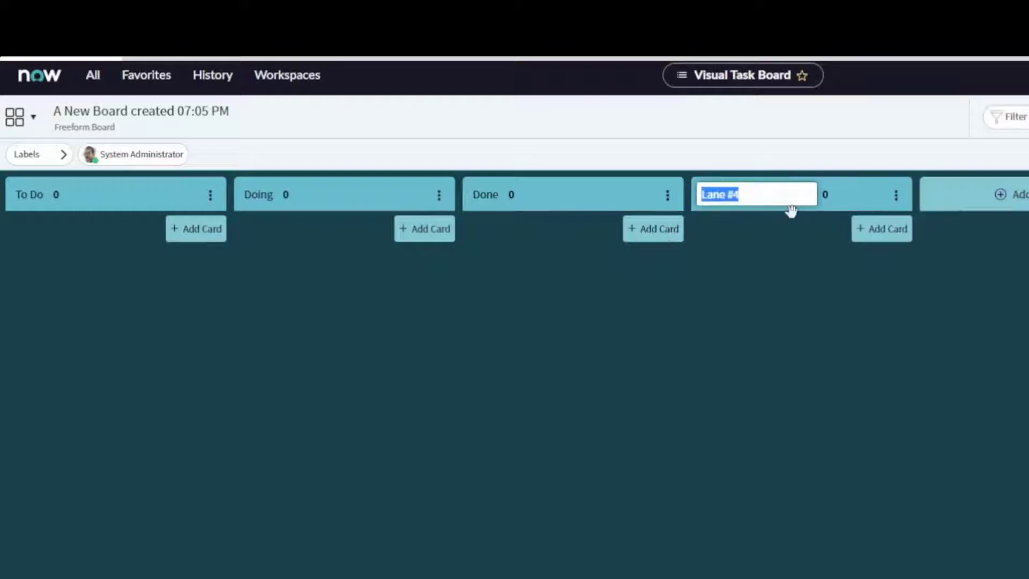
type("Research")
key("Return")
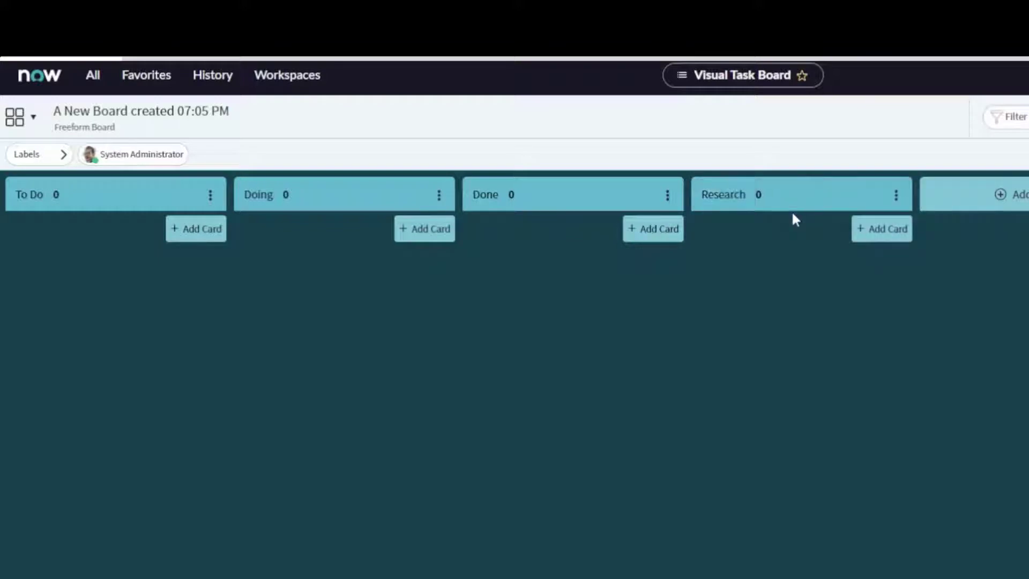
left_click(1010, 210)
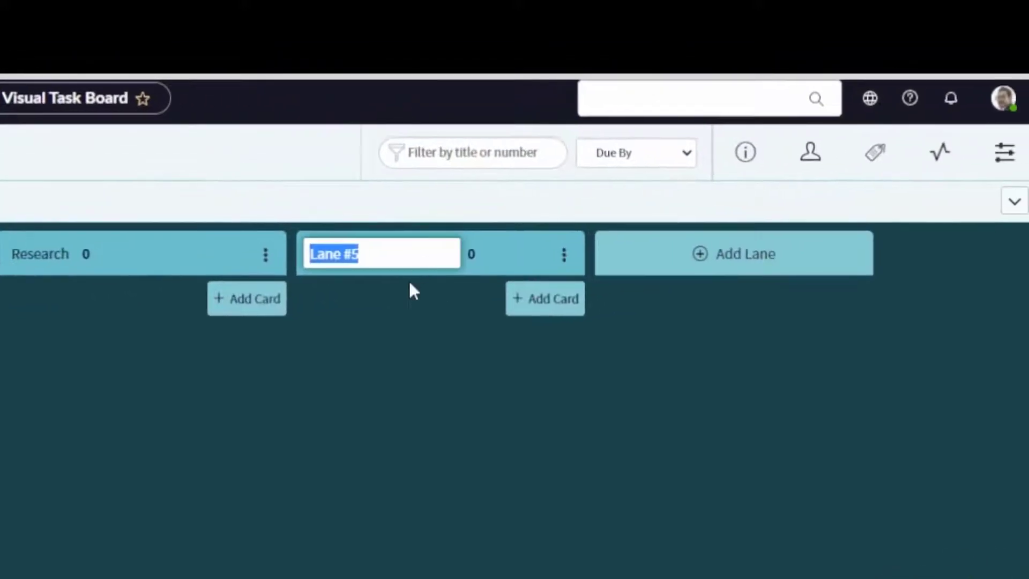
type("Scheduled")
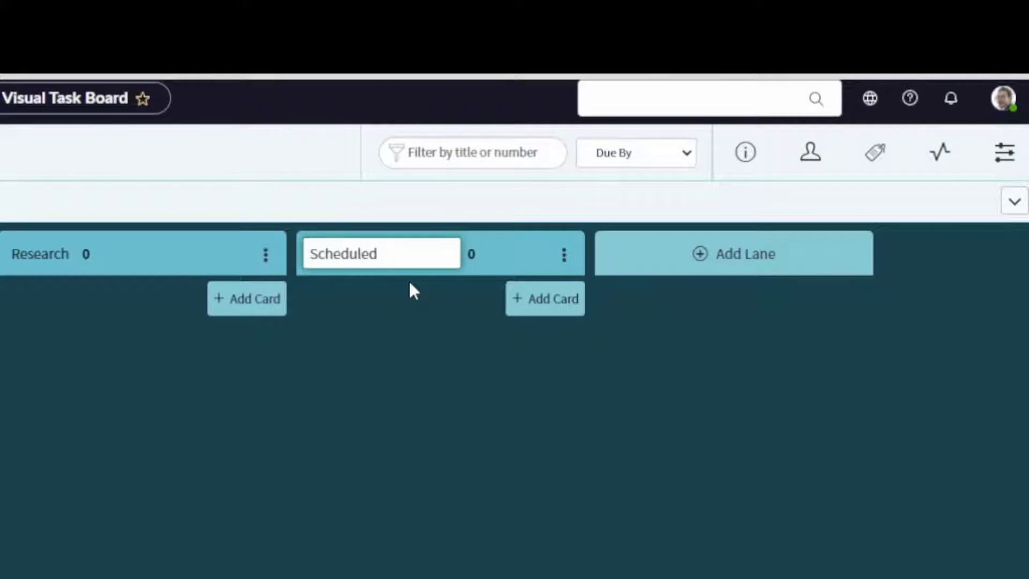
key("Return")
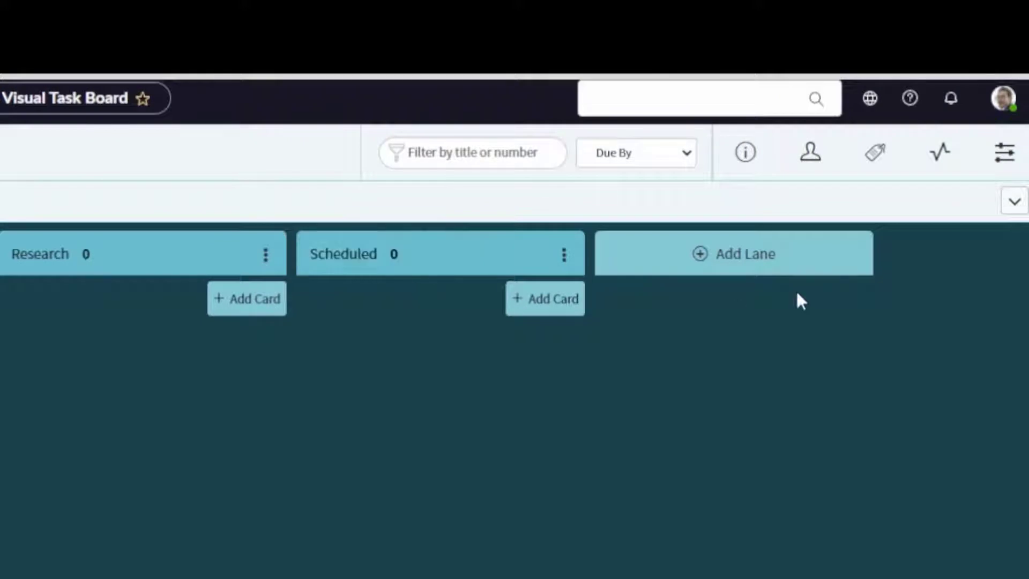
left_click(725, 242)
type("Waiting")
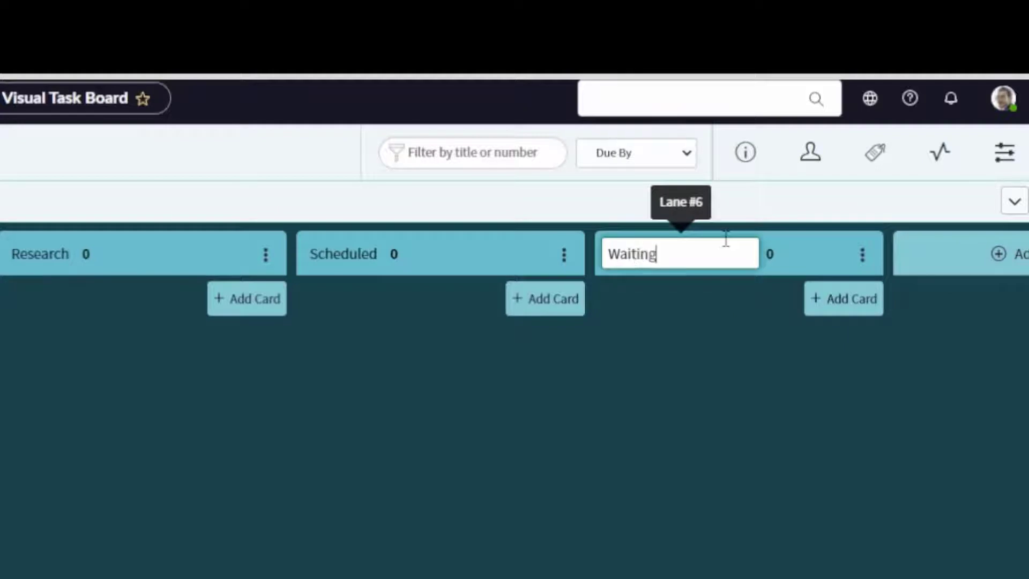
key("Return")
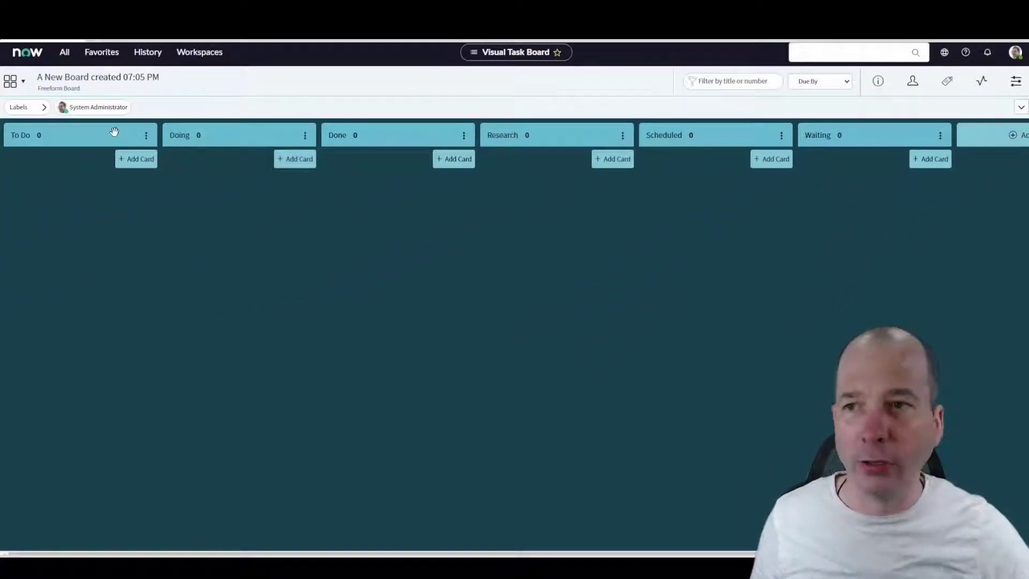
Reorder the lanes by moving Done after Waiting and Doing between Scheduled and Waiting
left_click_drag(13, 211, 832, 228)
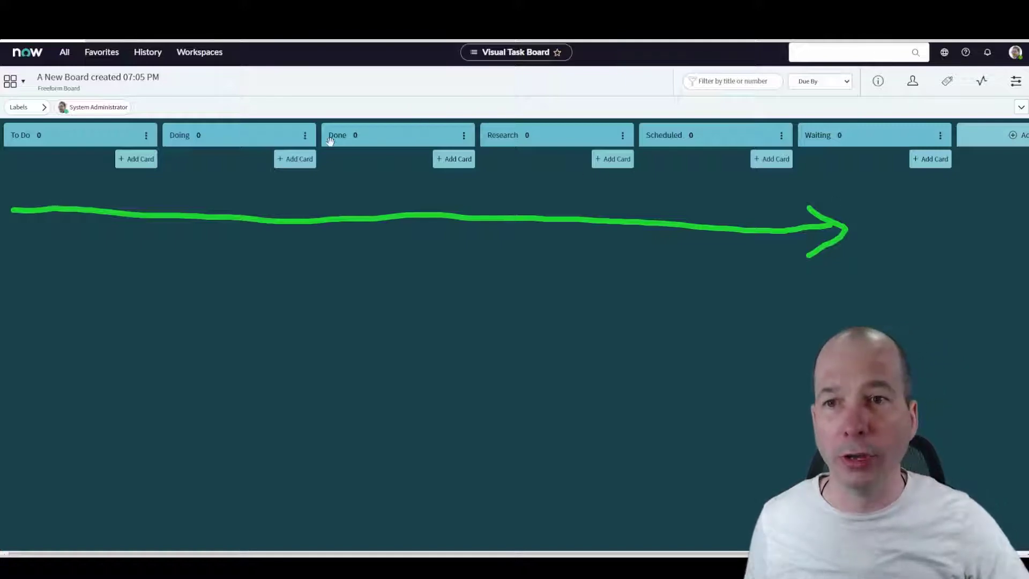
left_click_drag(453, 154, 878, 148)
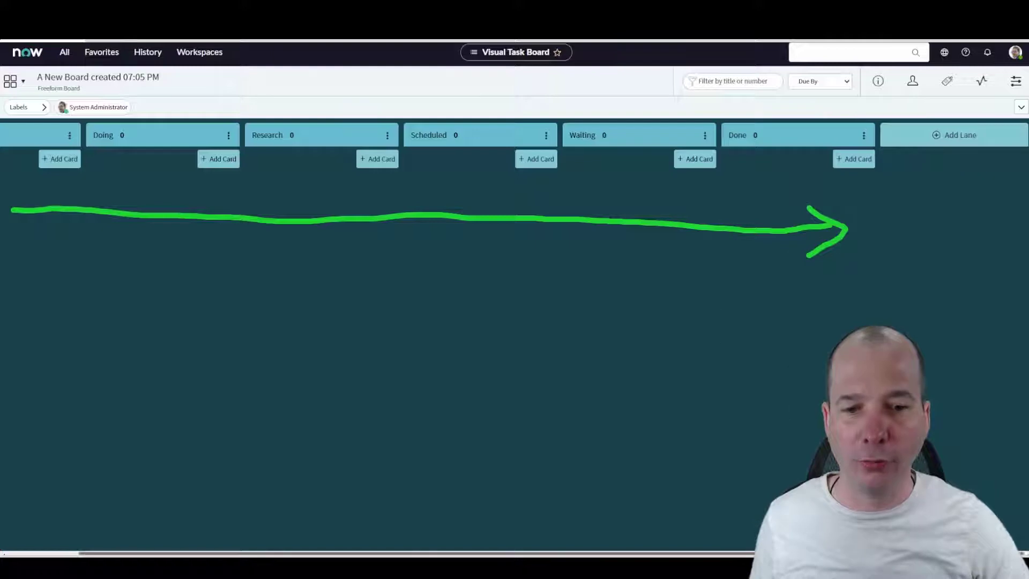
scroll(515, 332, "left", 2)
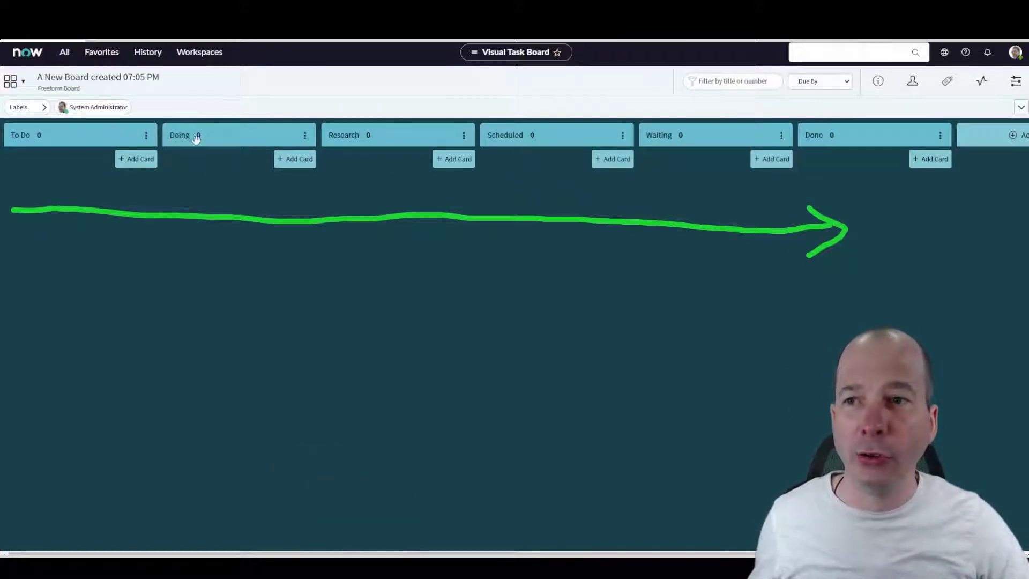
left_click_drag(198, 139, 420, 148)
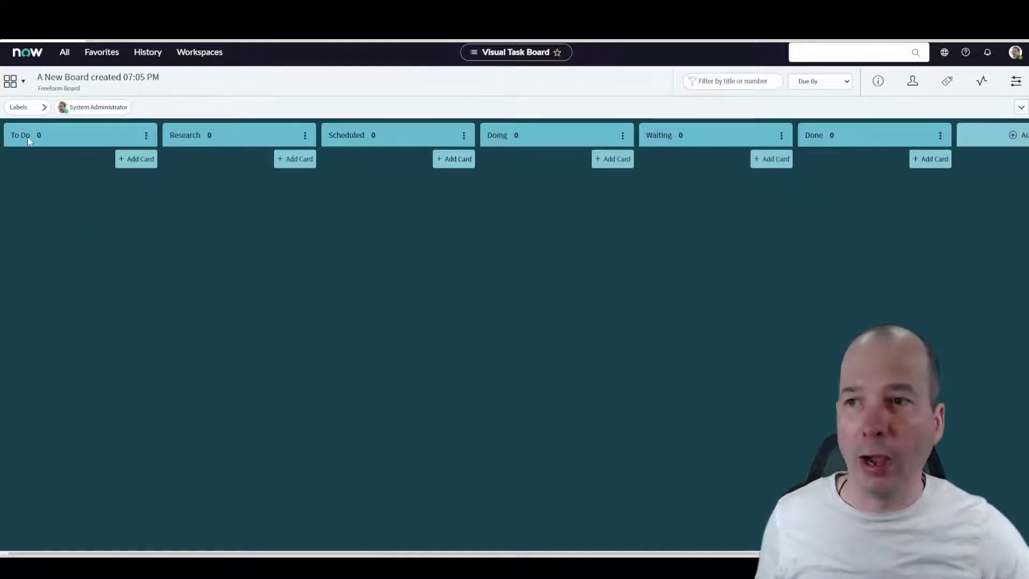
left_click_drag(2, 111, 159, 239)
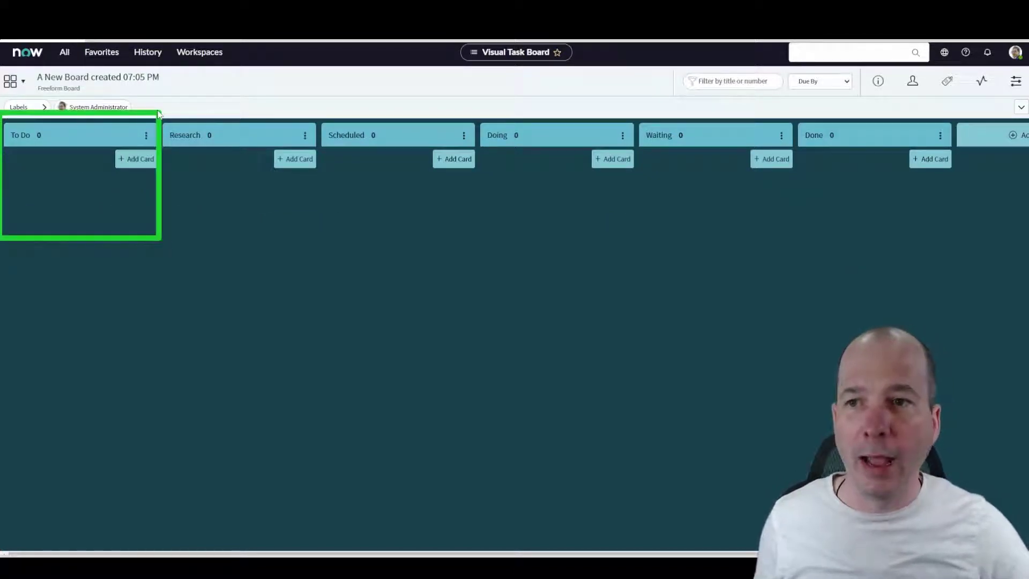
mouse_move(159, 112)
left_mouse_down()
mouse_move(286, 251)
mouse_move(318, 268)
left_mouse_up()
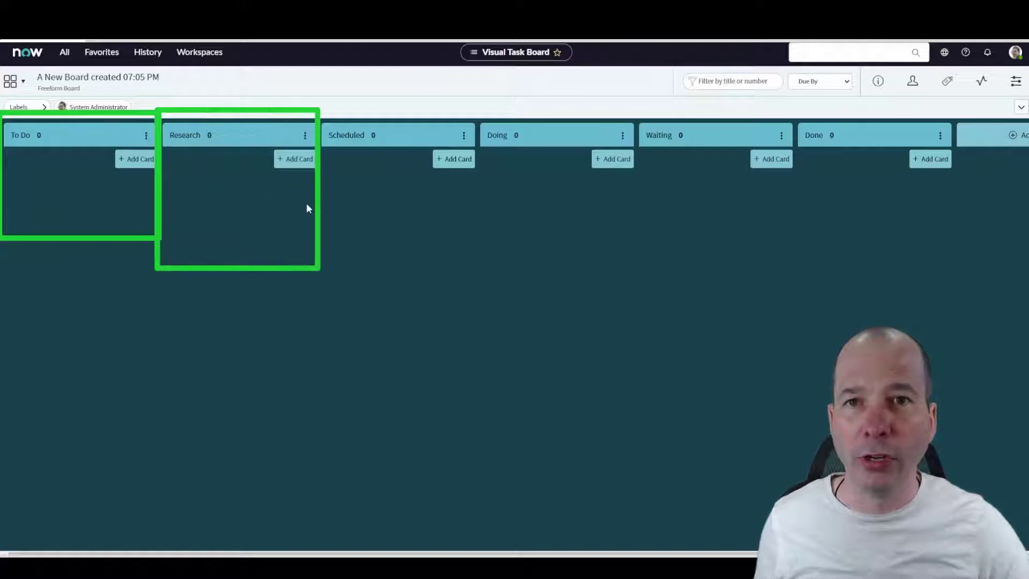
mouse_move(314, 94)
left_mouse_down()
mouse_move(333, 137)
mouse_move(479, 238)
left_mouse_up()
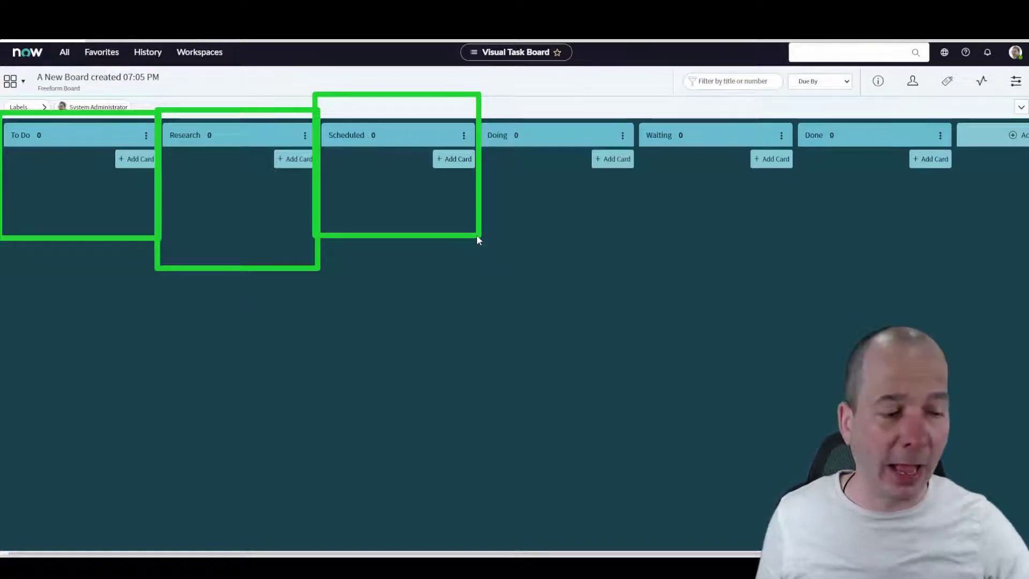
key("Escape")
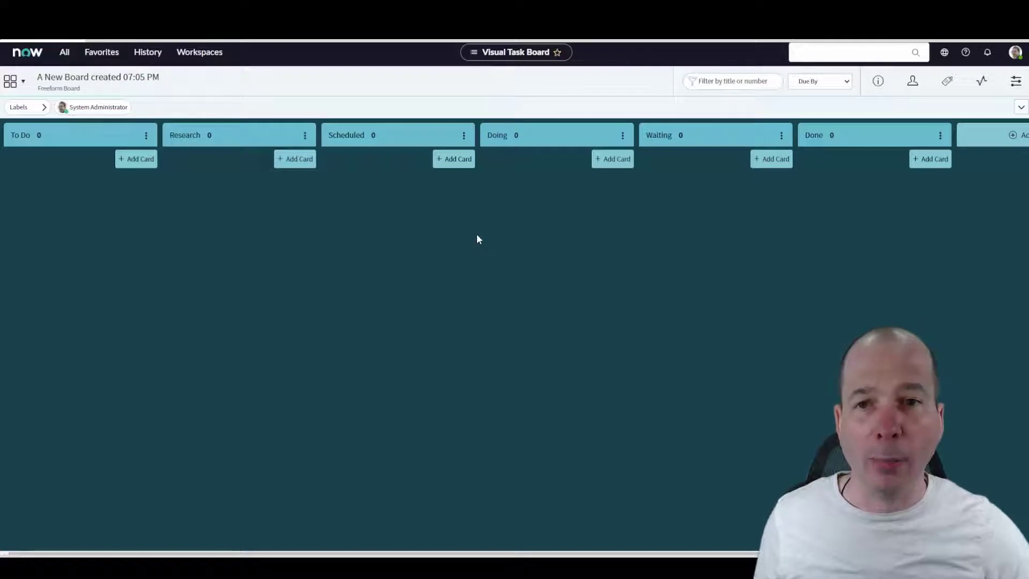
mouse_move(477, 103)
left_mouse_down()
mouse_move(563, 434)
mouse_move(636, 526)
left_mouse_up()
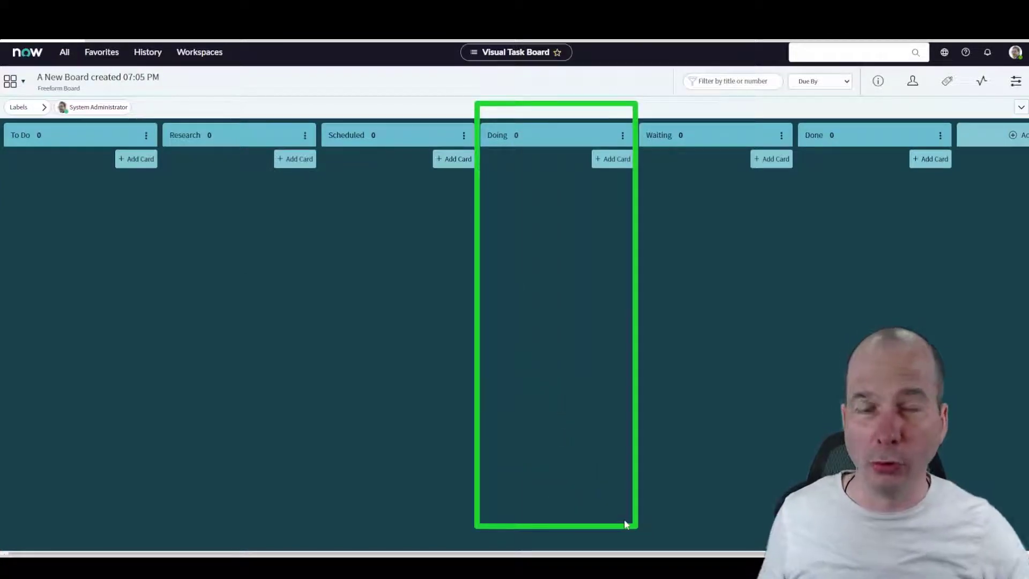
key("Escape")
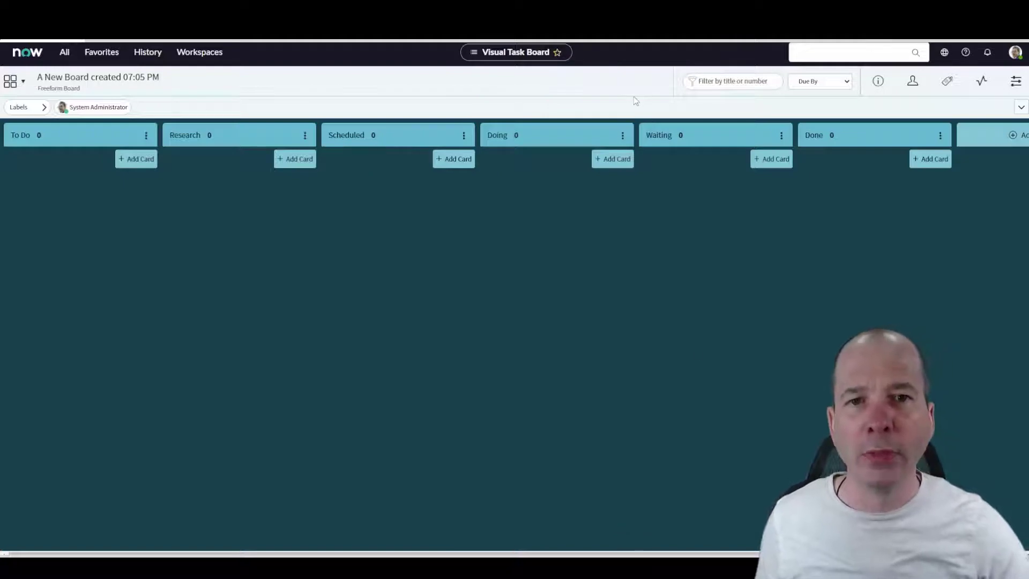
mouse_move(634, 96)
left_mouse_down()
mouse_move(721, 248)
mouse_move(793, 317)
left_mouse_up()
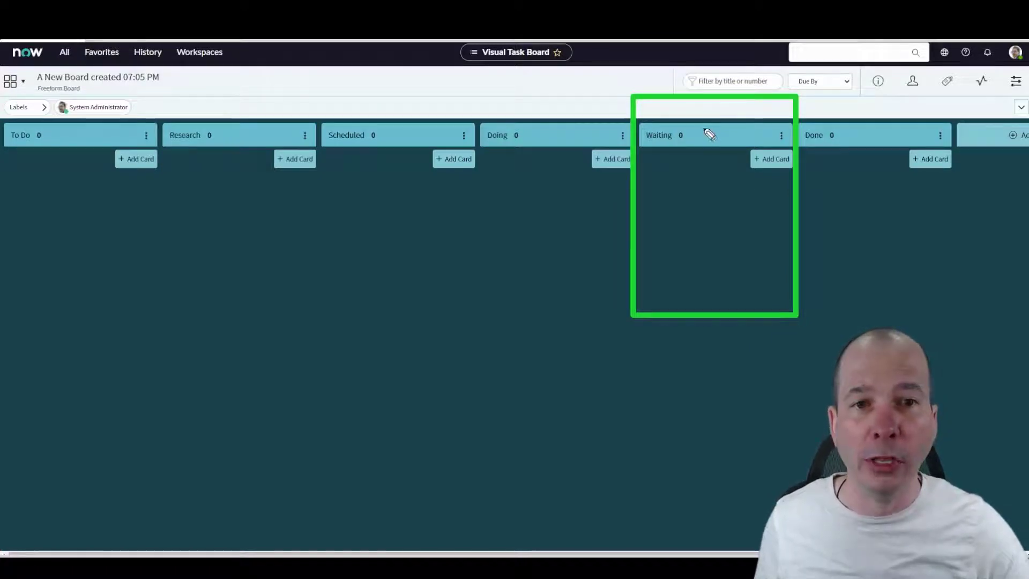
mouse_move(704, 127)
left_mouse_down()
mouse_move(490, 89)
mouse_move(387, 111)
left_mouse_up()
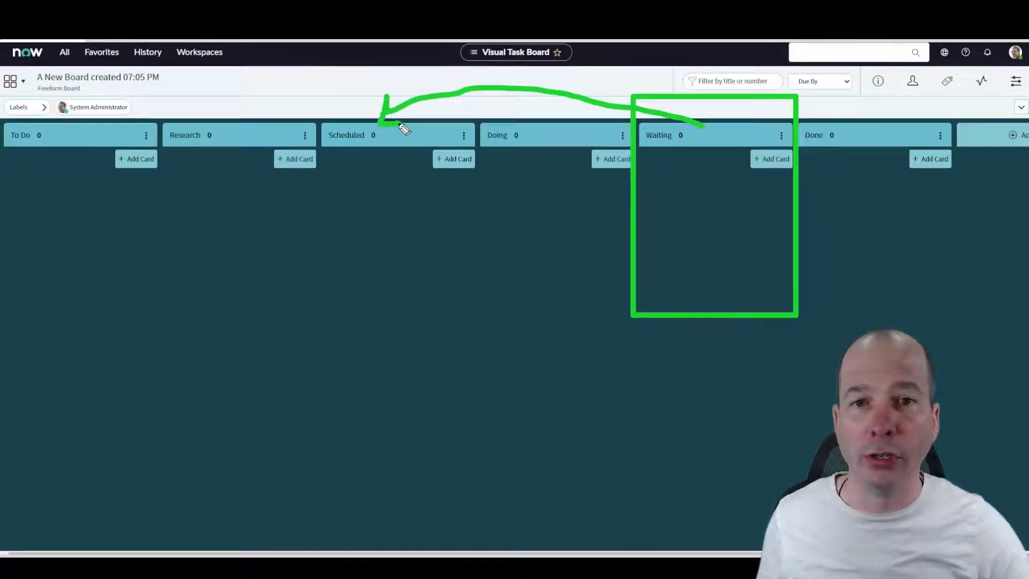
key("Escape")
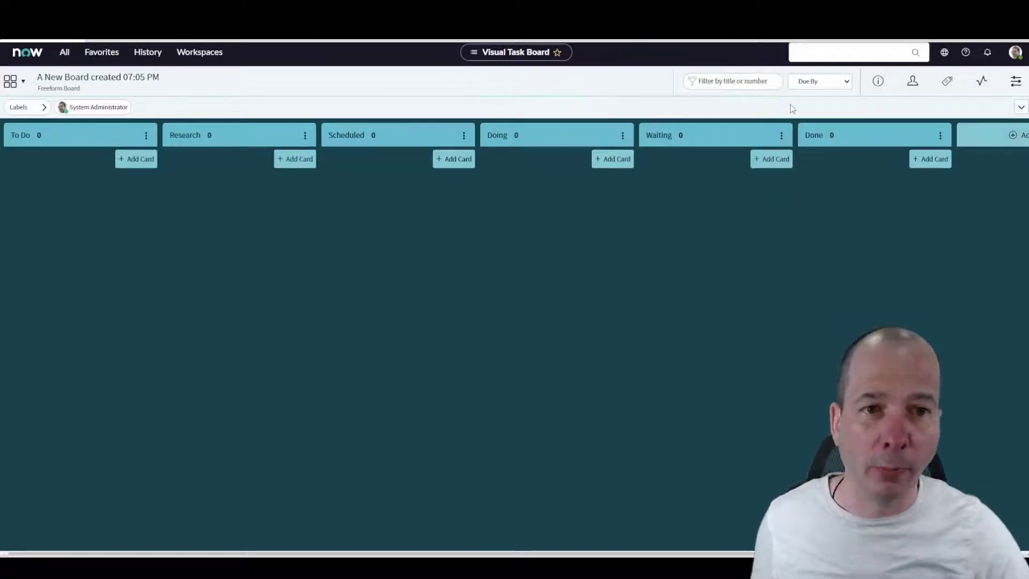
mouse_move(790, 104)
left_mouse_down()
mouse_move(955, 536)
mouse_move(966, 536)
left_mouse_up()
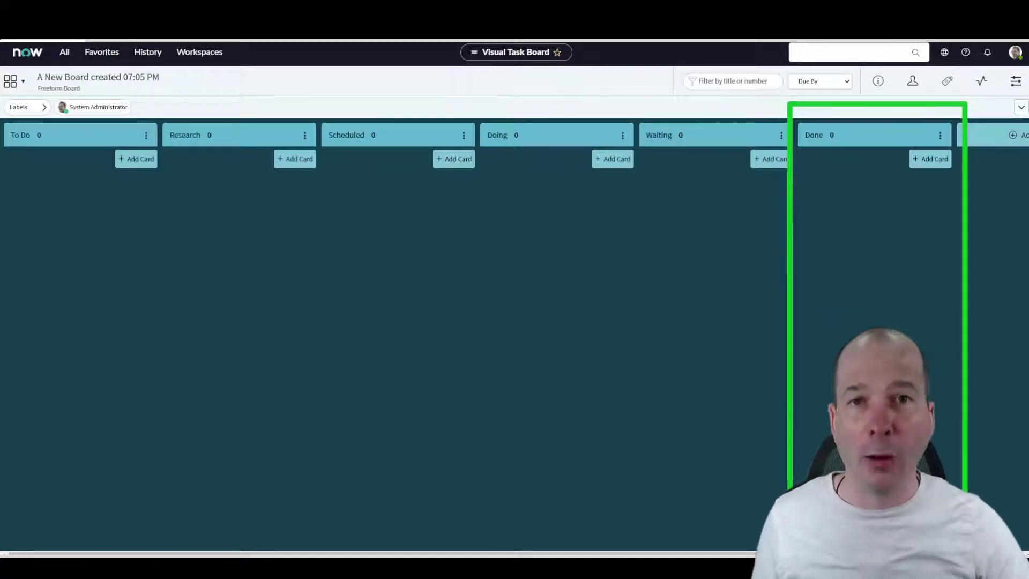
key("Escape")
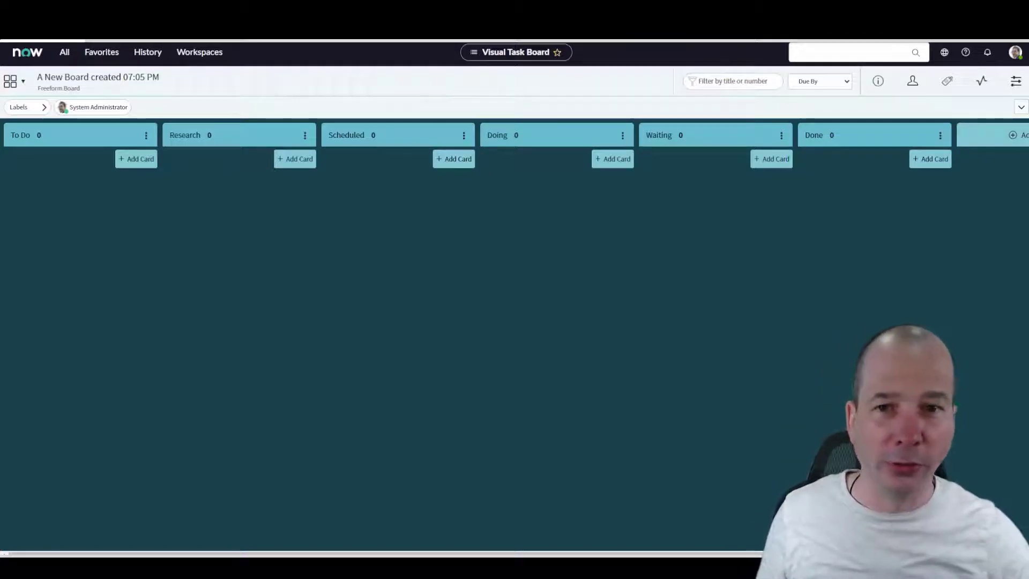
Add a card titled "VTB Demo documentation" to the Research lane and view the card's details
left_click(298, 159)
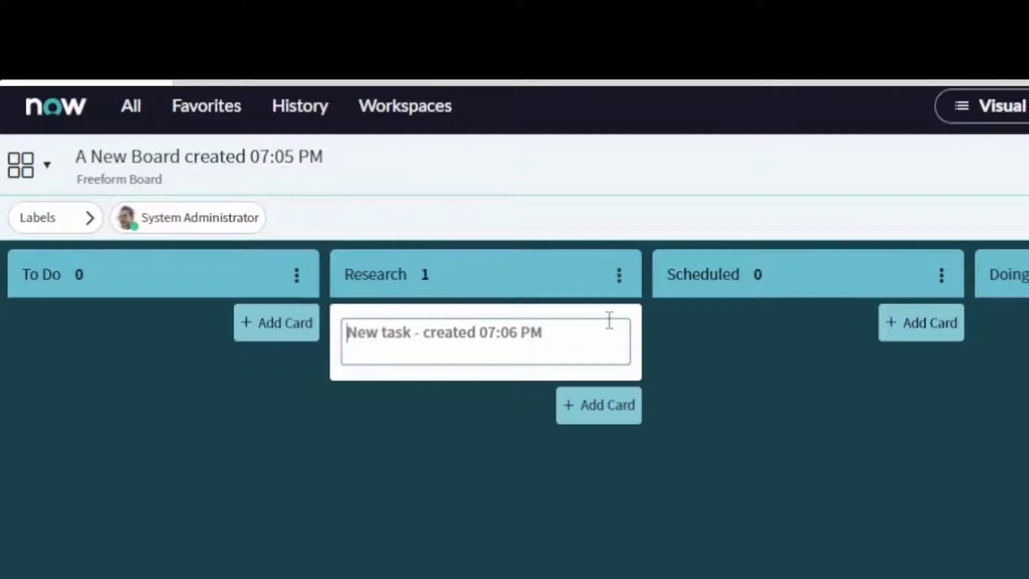
type("VTB Demo documentation")
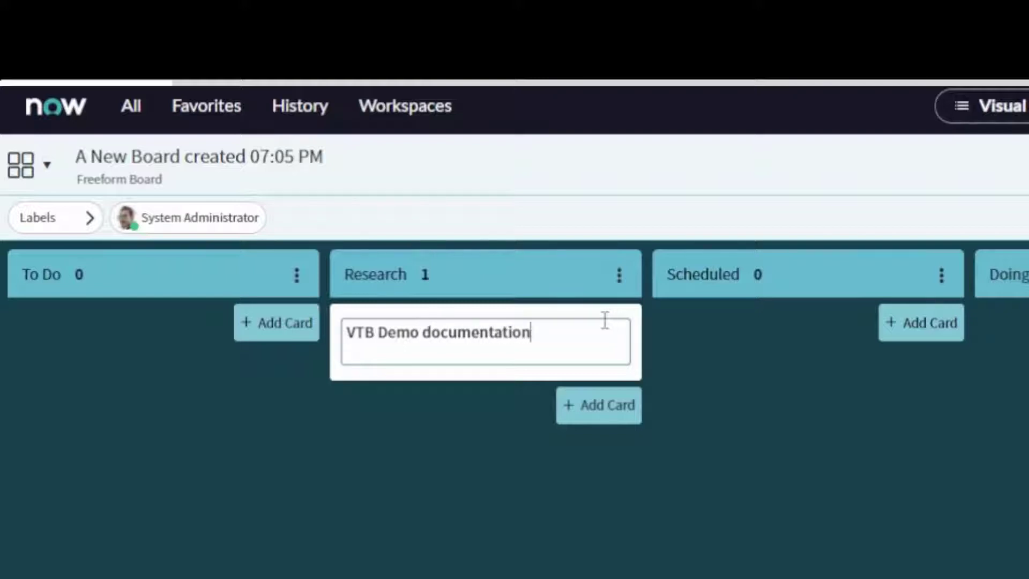
left_click(507, 379)
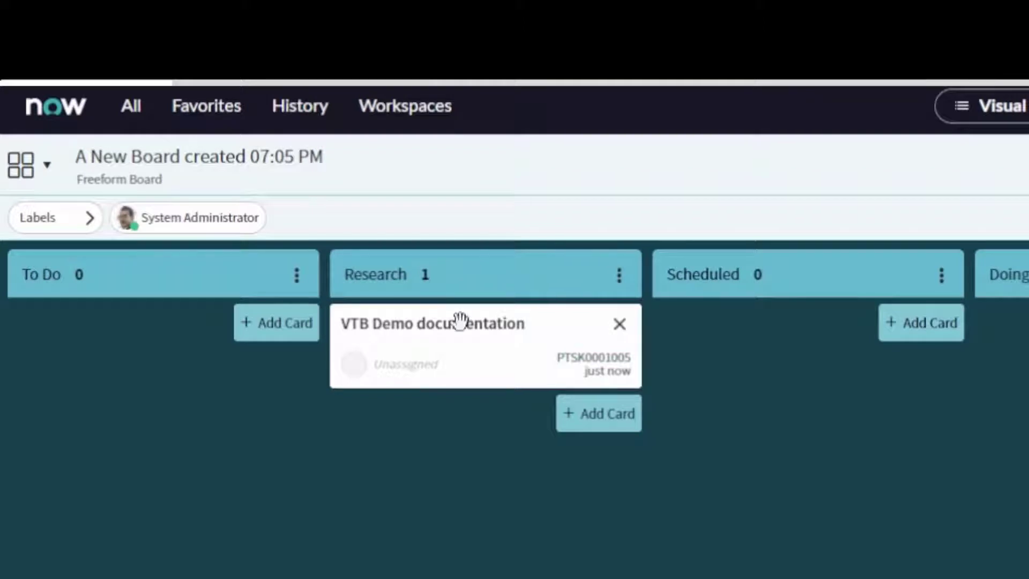
left_click(476, 353)
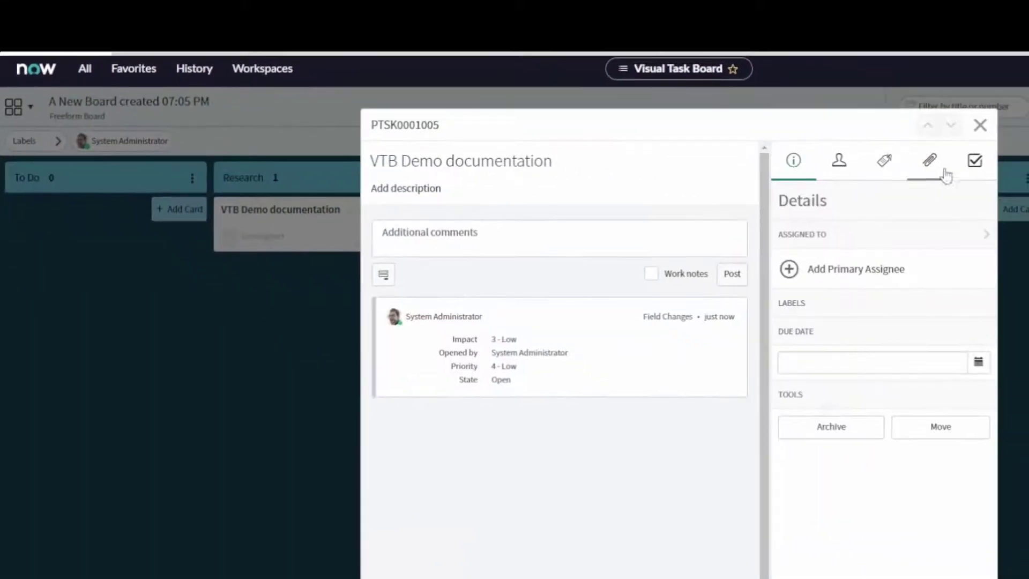
left_click(980, 125)
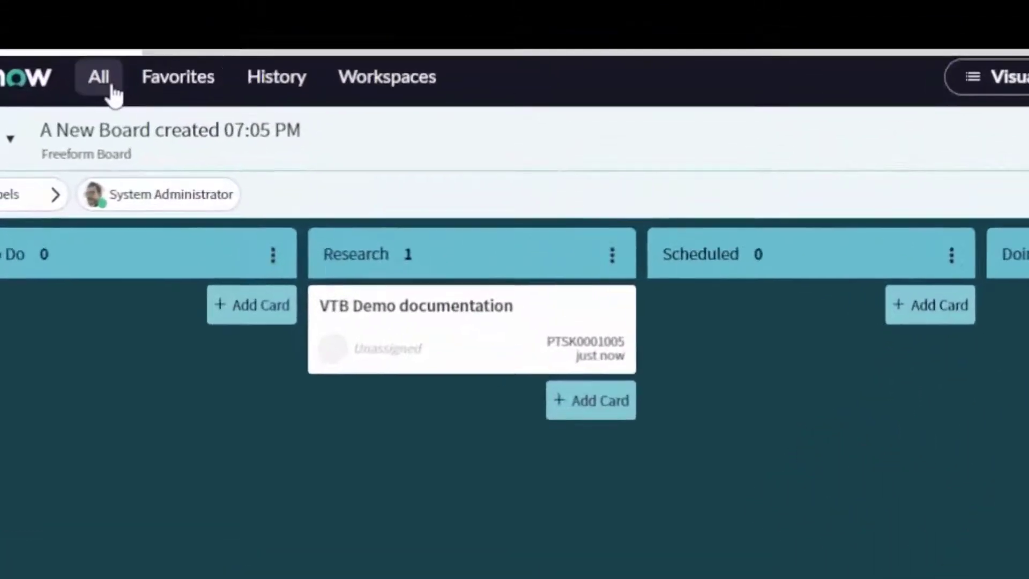
Open the full task list with task.list in the navigator and show its filter conditions
left_click(47, 37)
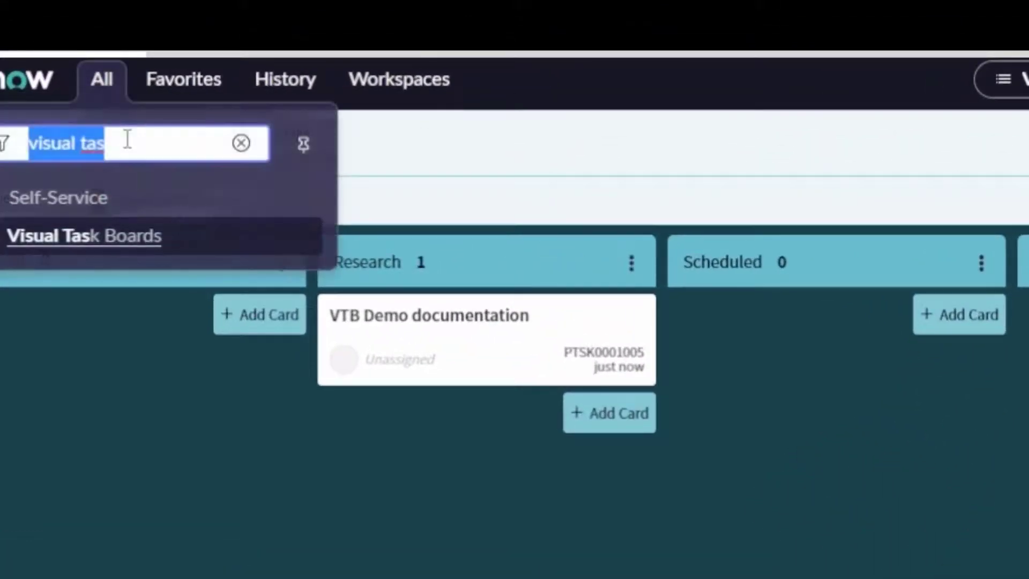
type("task.list")
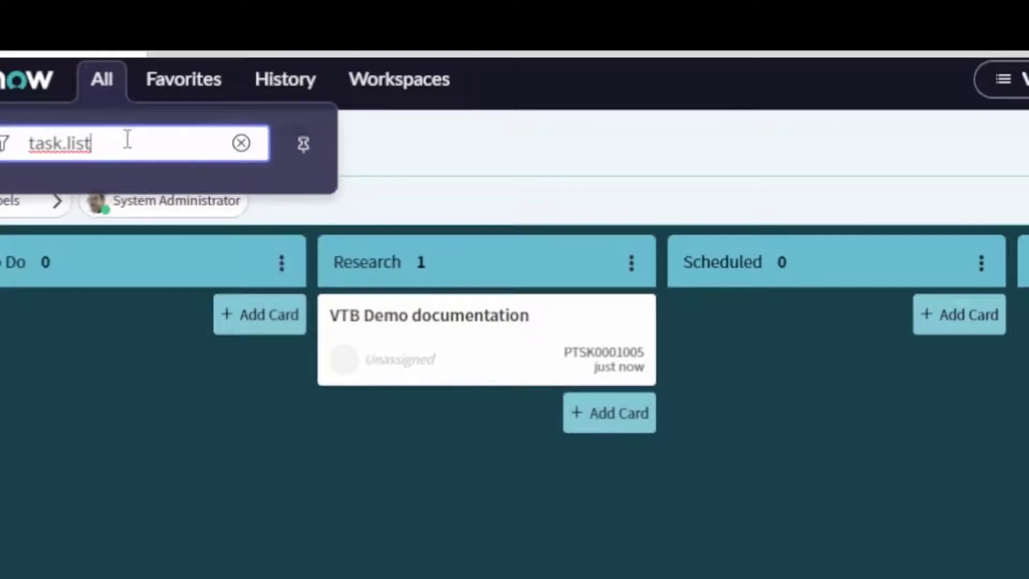
key("Return")
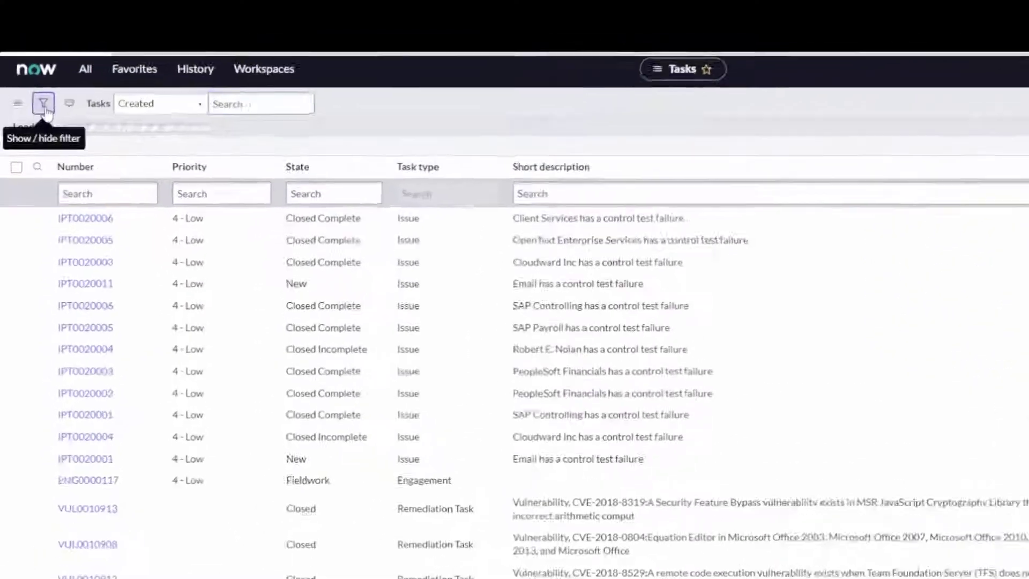
left_click(32, 78)
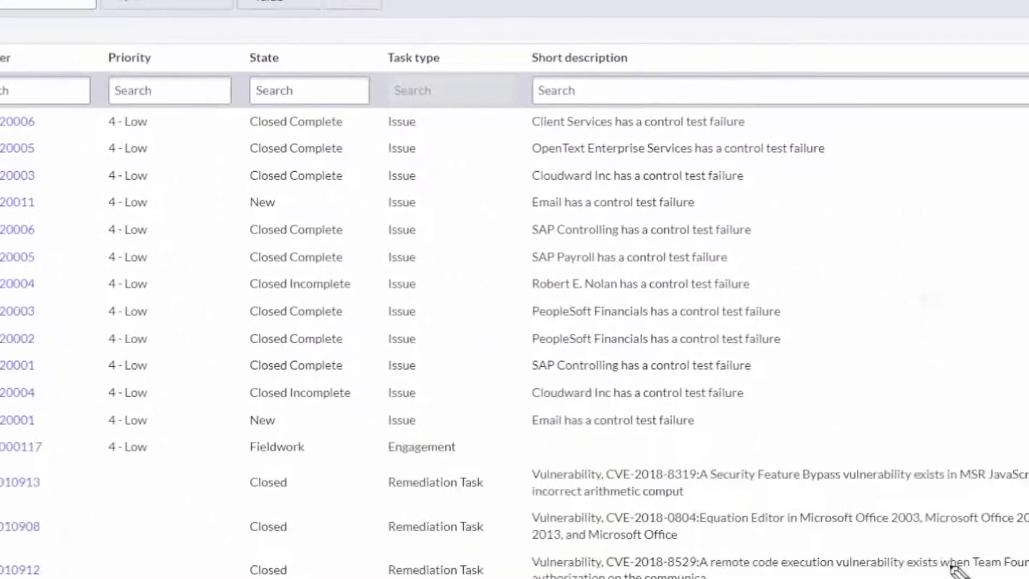
left_click_drag(879, 390, 751, 487)
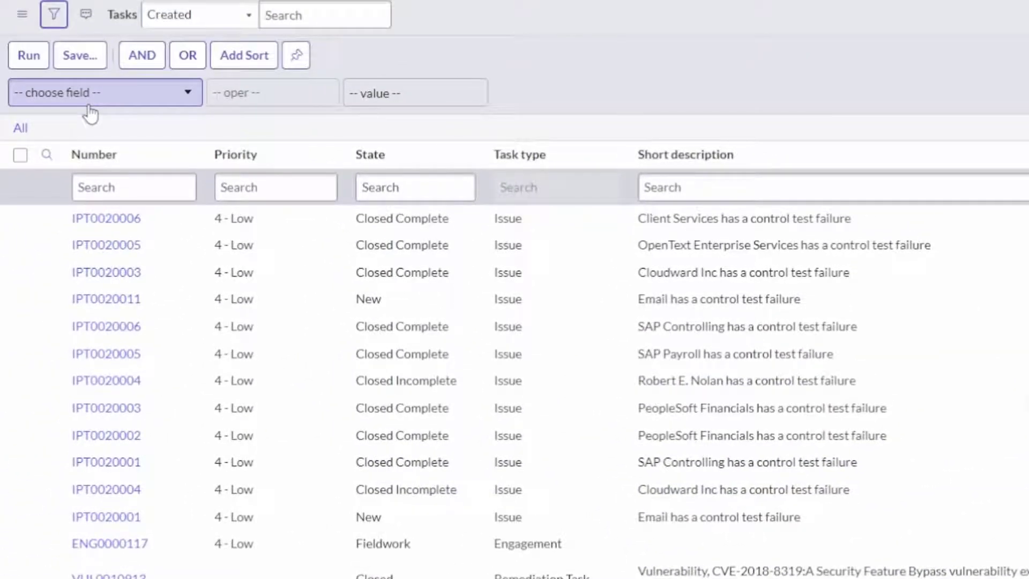
Add a filter condition requiring that Task type is Incident
left_click(90, 99)
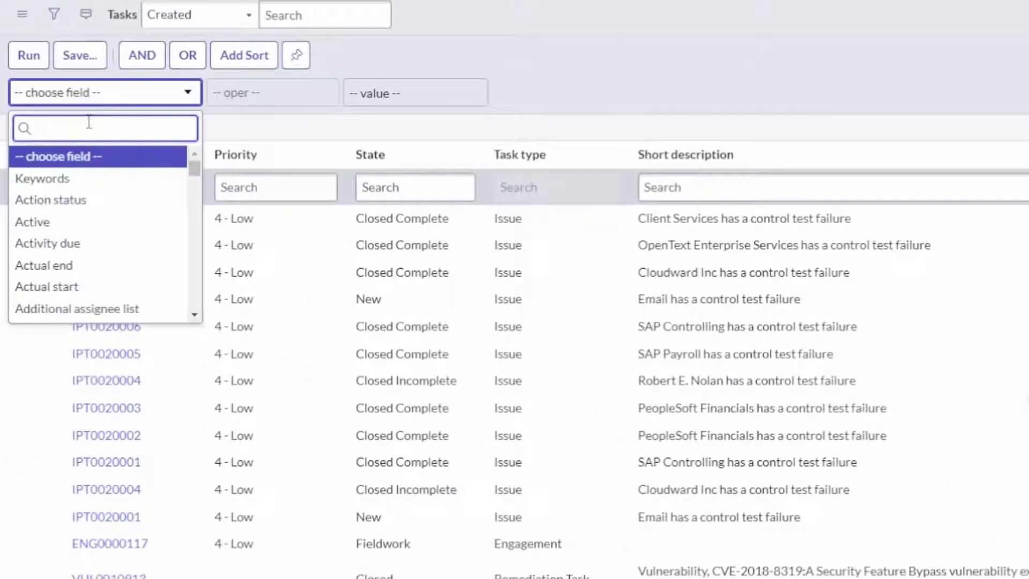
type("task type")
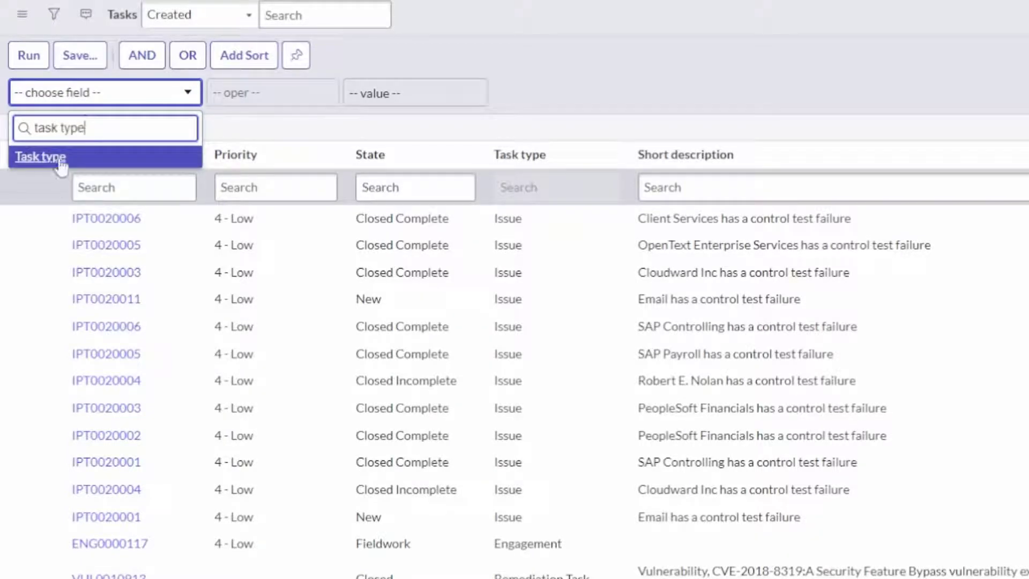
left_click(60, 167)
left_click(283, 103)
left_click(455, 115)
left_click(466, 97)
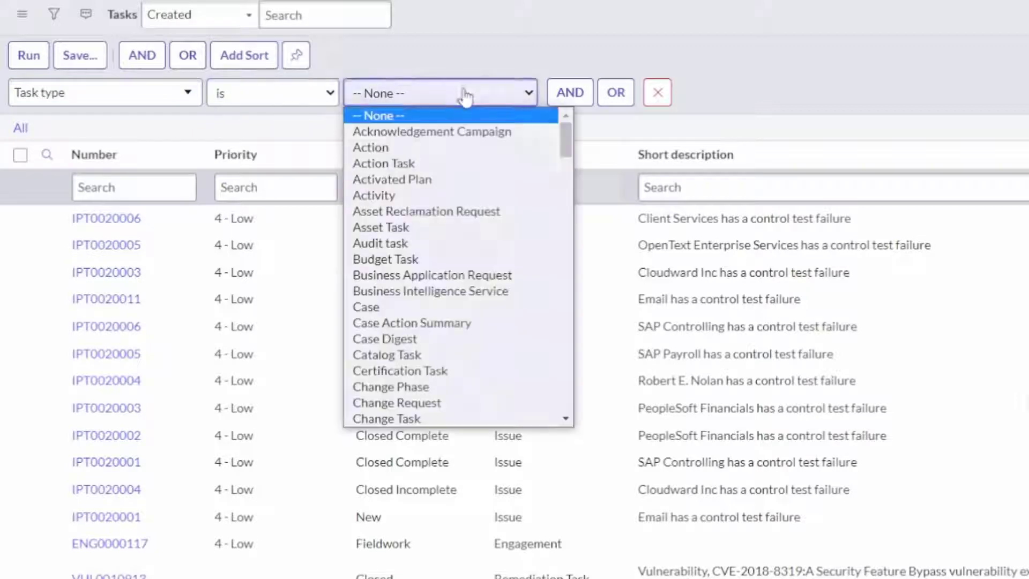
type("inc")
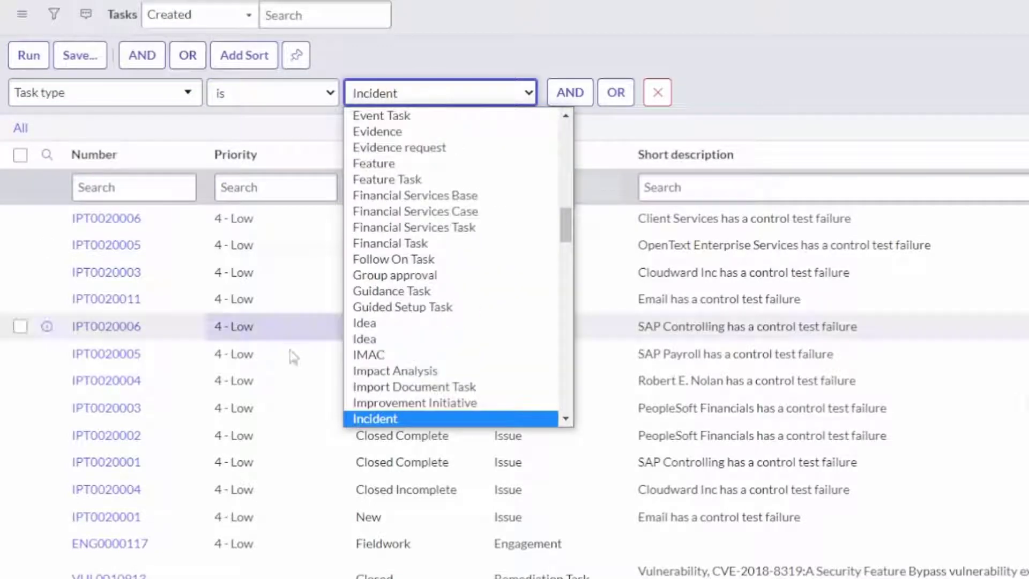
left_click(419, 418)
Add an OR condition to the filter so that Task type may also be Catalog Task
left_click(622, 94)
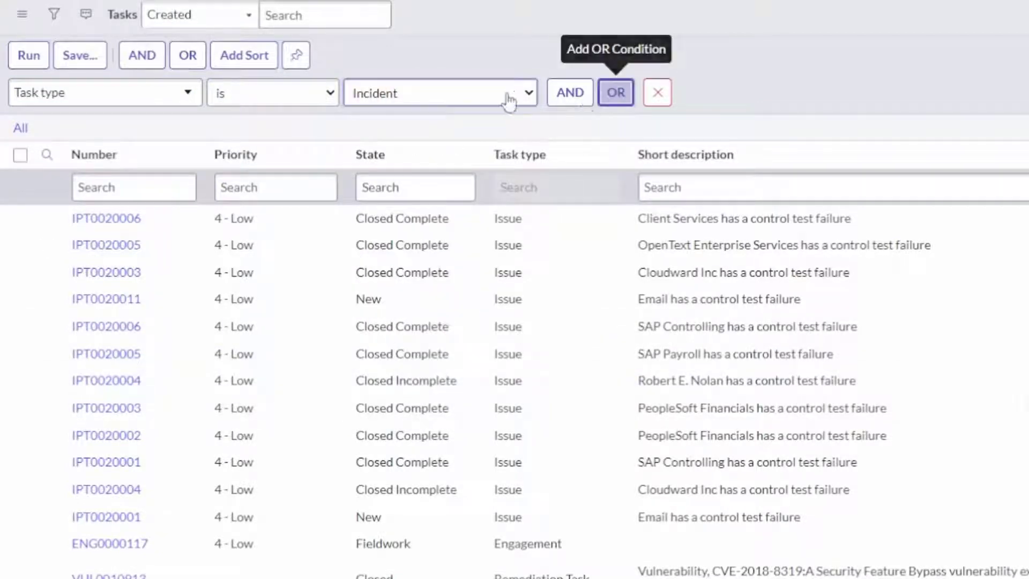
left_click(426, 131)
type("casecat")
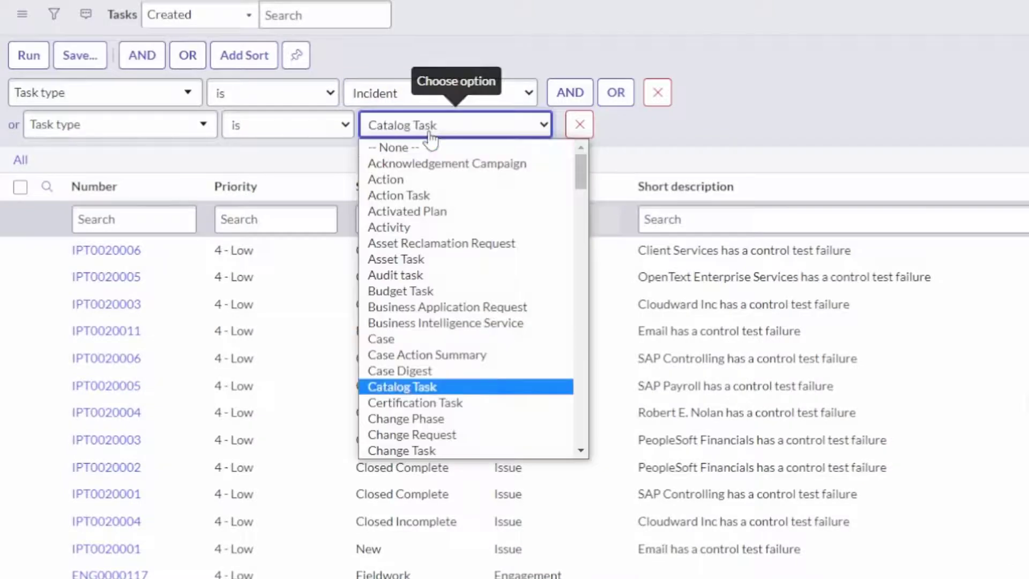
left_click(391, 387)
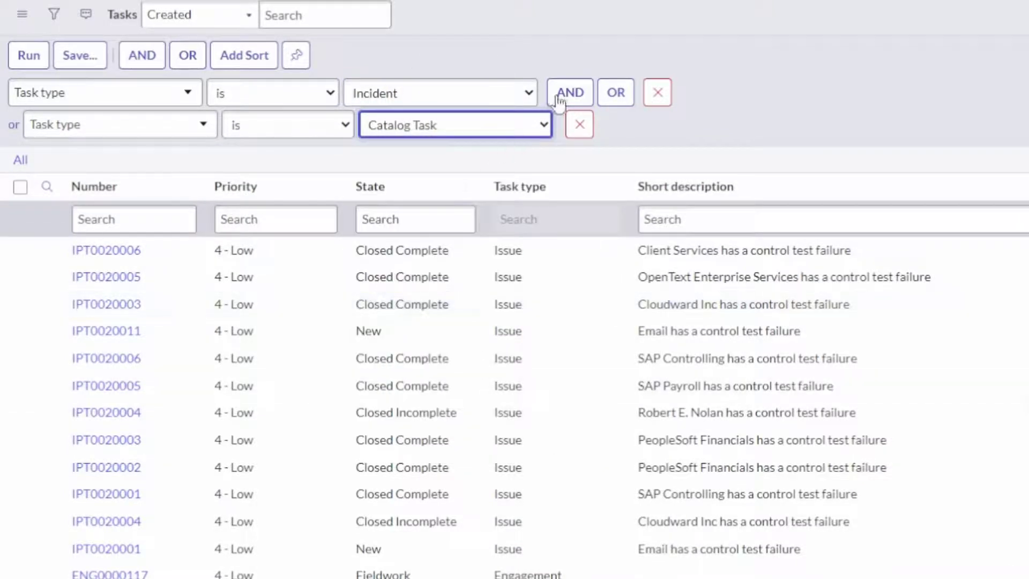
Add another OR condition for the Task type Change Request
left_click(614, 99)
left_click(453, 163)
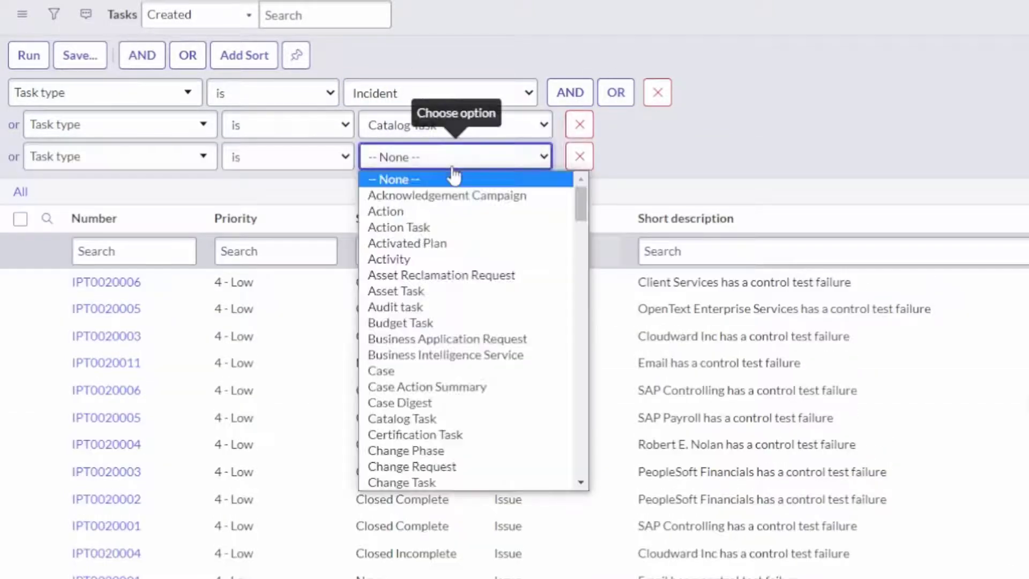
type("ch")
key("Down")
key("Return")
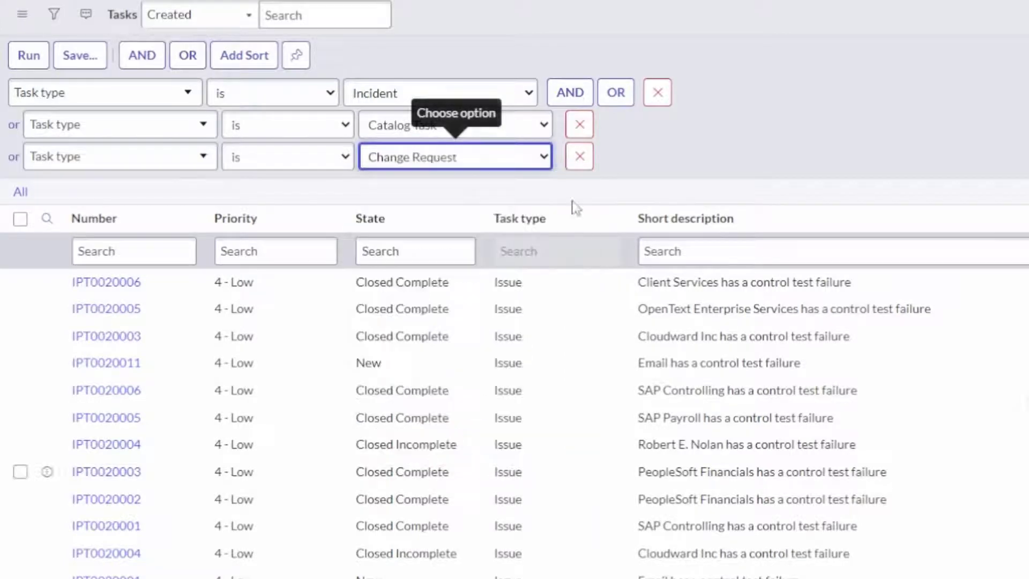
Add a further OR condition for the Task type Project Task
left_click(615, 101)
left_click(453, 189)
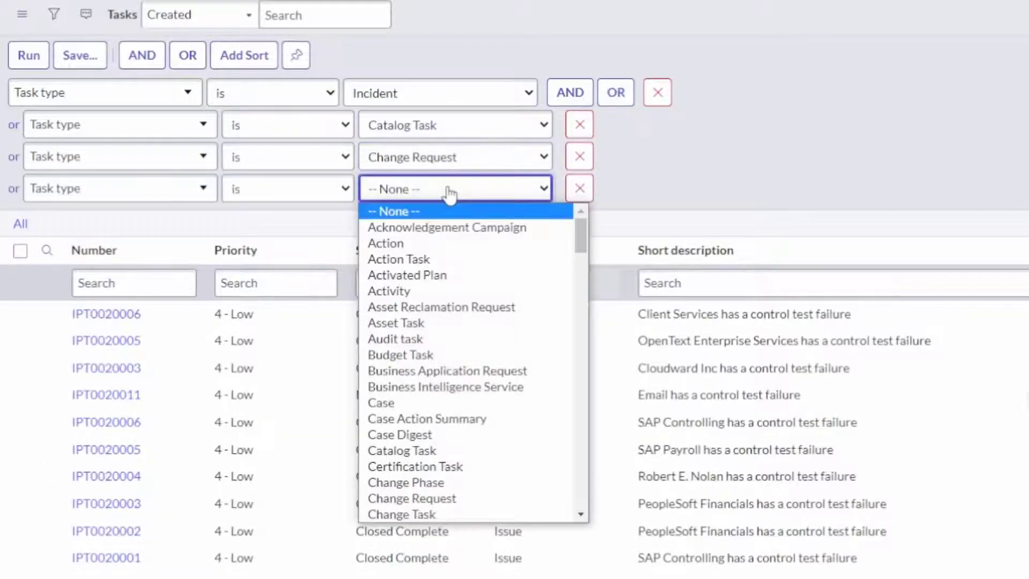
type("proj")
scroll(436, 349, "down", 7)
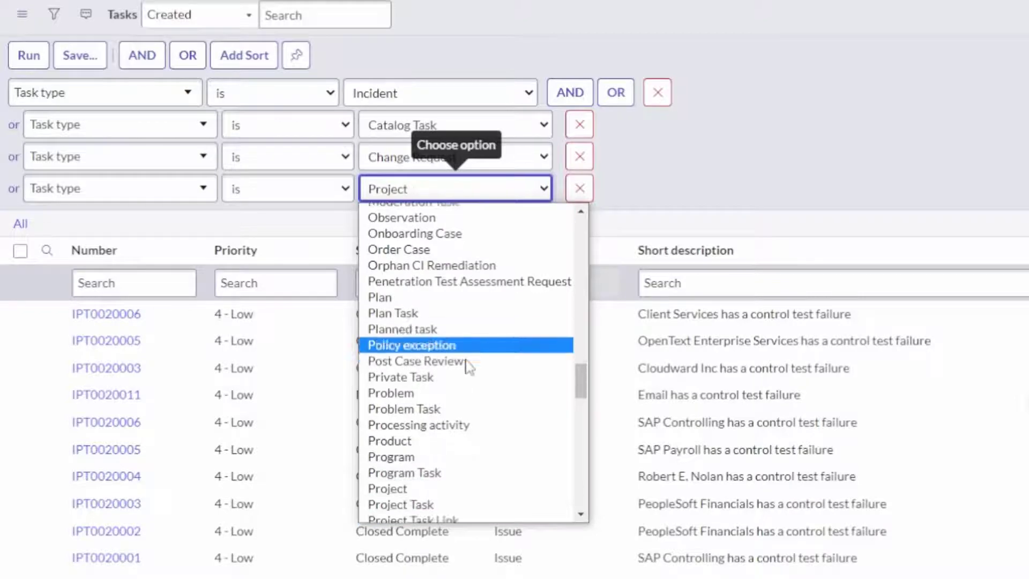
scroll(436, 300, "up", 4)
left_click(433, 353)
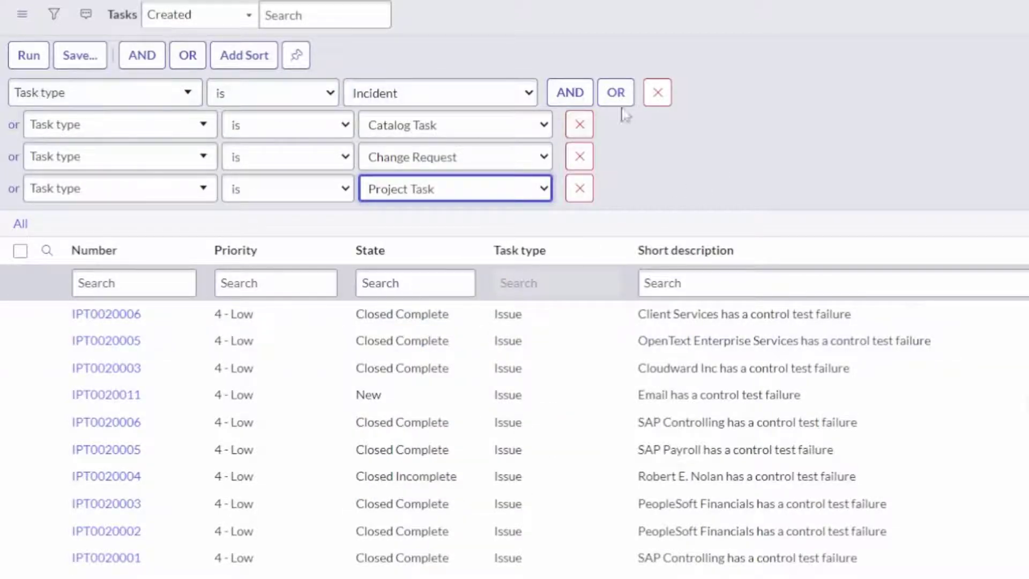
Add an AND condition on the State field with the operator "is one of"
left_click(586, 93)
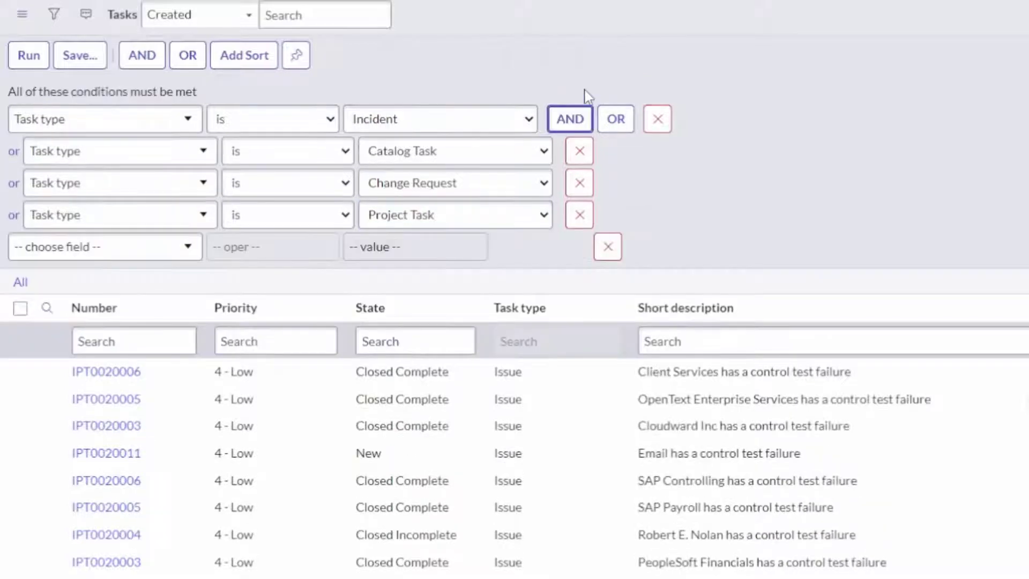
left_click(148, 251)
type("state")
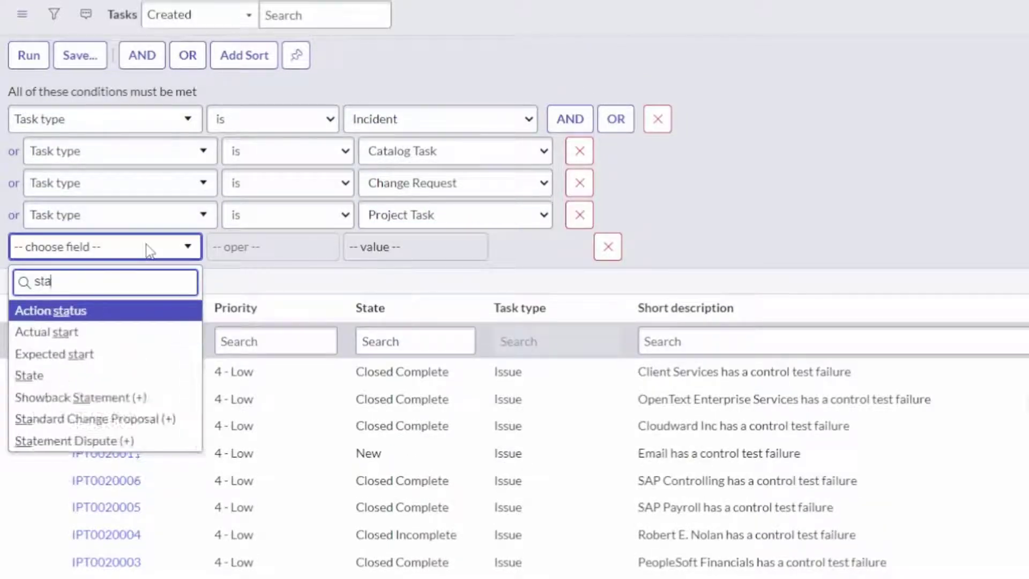
left_click(103, 310)
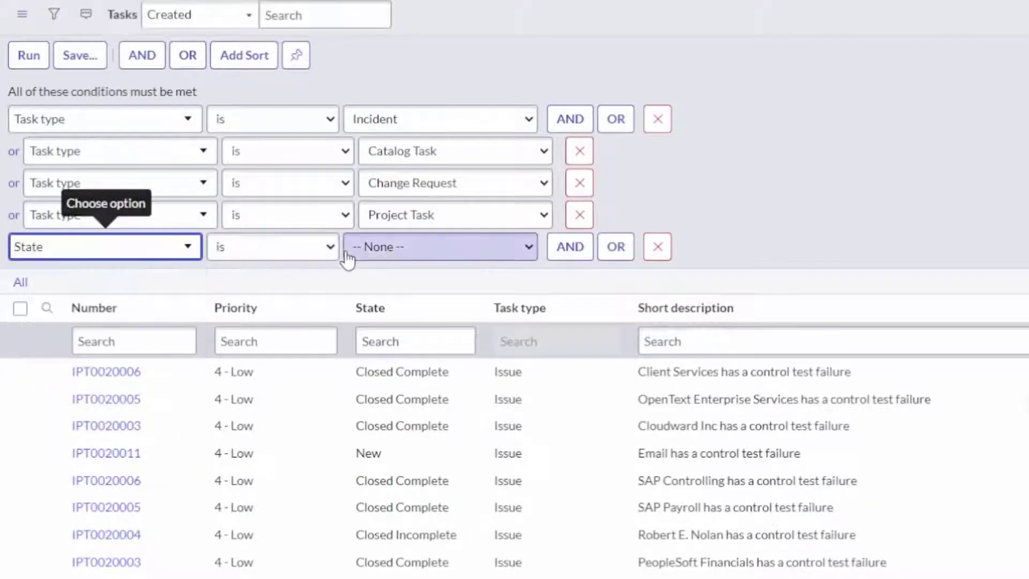
left_click(394, 252)
left_click(314, 251)
left_click(279, 299)
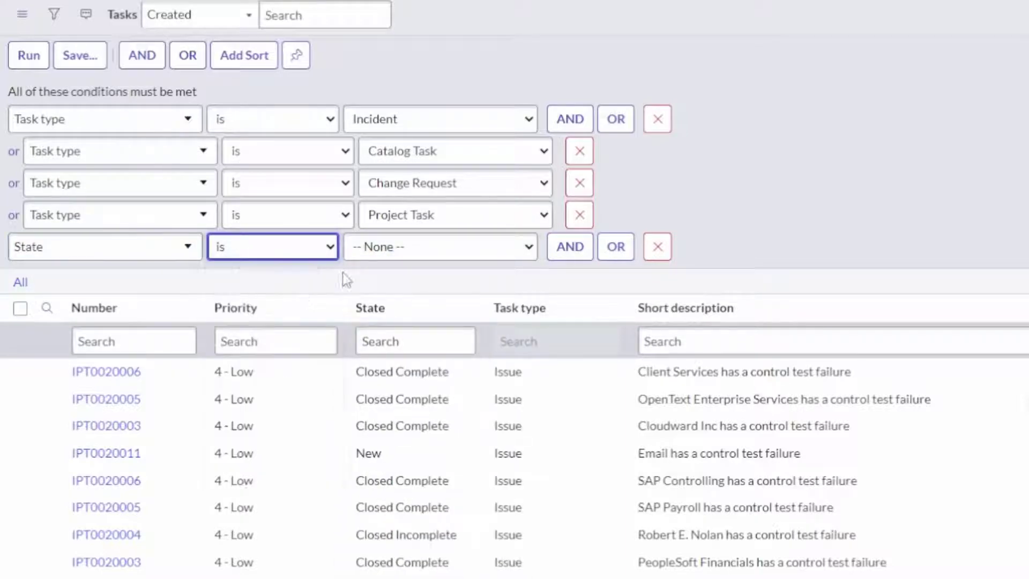
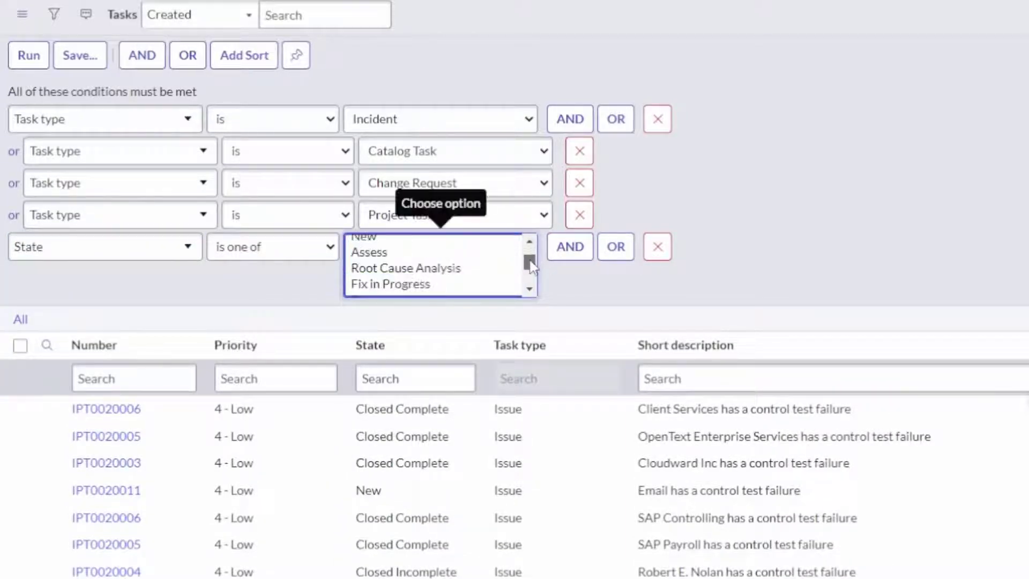
Choose Pending, Open, Work in Progress and New as the allowed states and run the filter
left_click(461, 238)
scroll(469, 256, "up", 1)
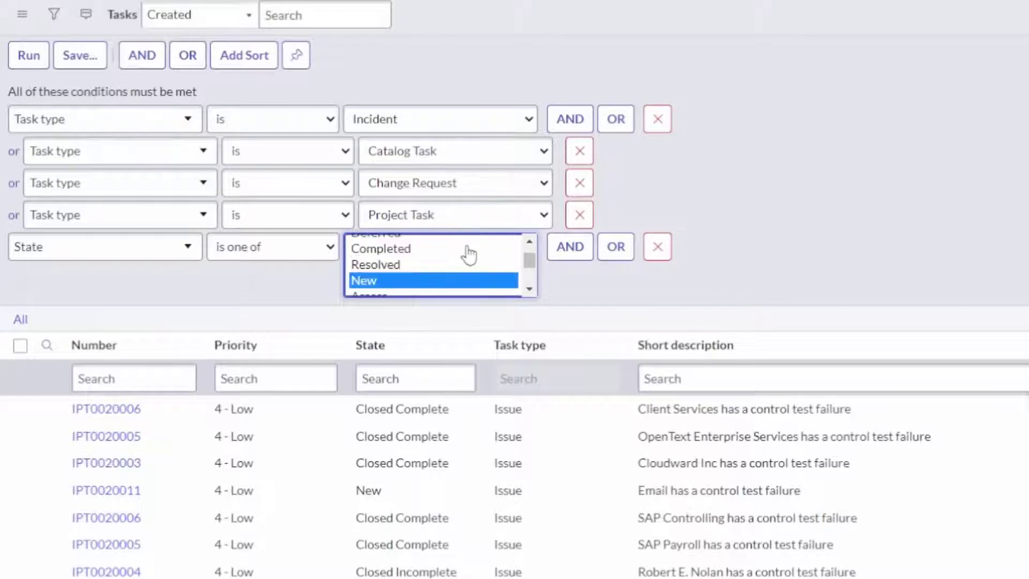
left_click(30, 55)
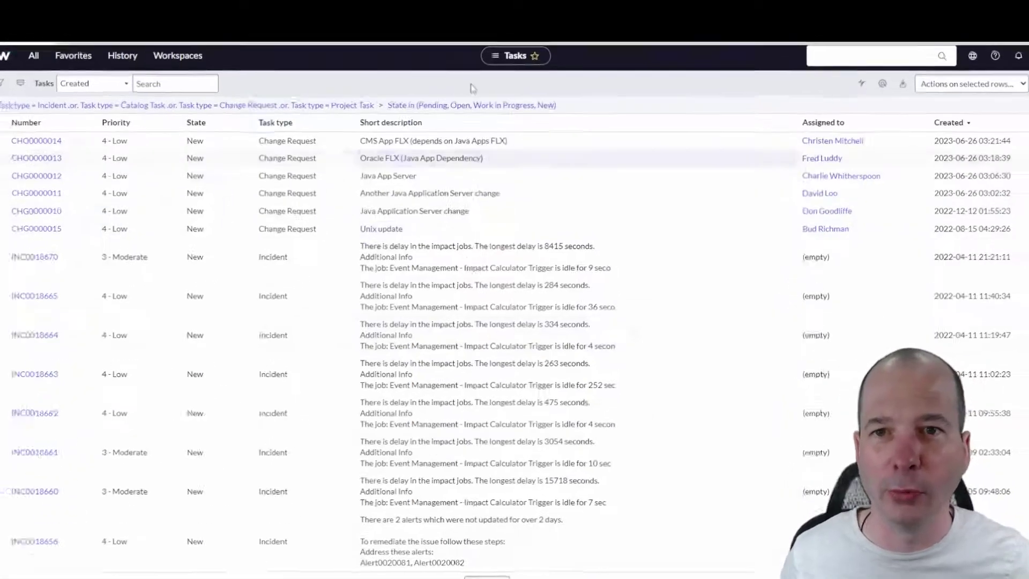
Create a favorite for the filtered Tasks list
right_click(475, 80)
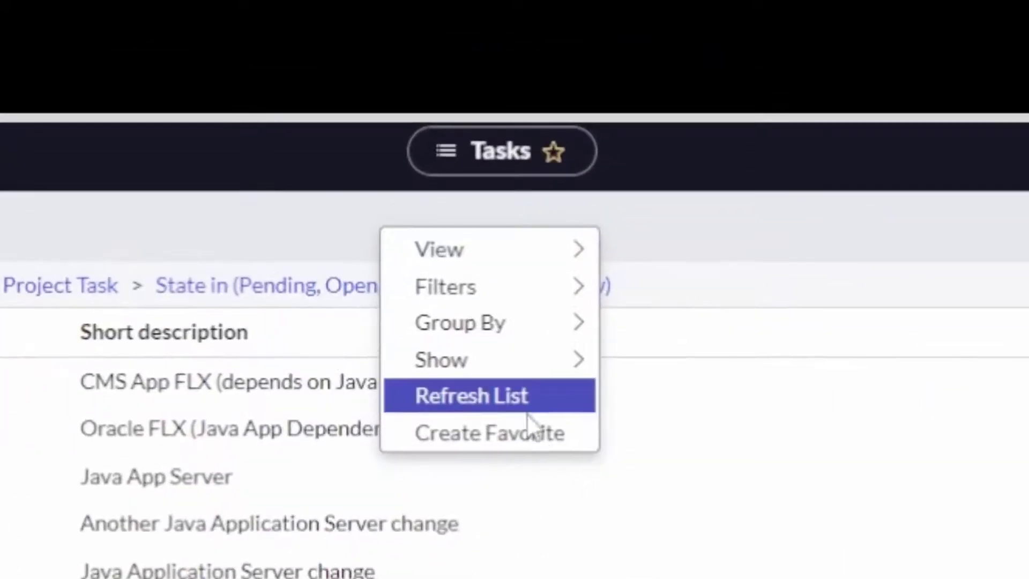
mouse_move(853, 273)
left_mouse_down()
mouse_move(598, 154)
mouse_move(624, 180)
left_mouse_up()
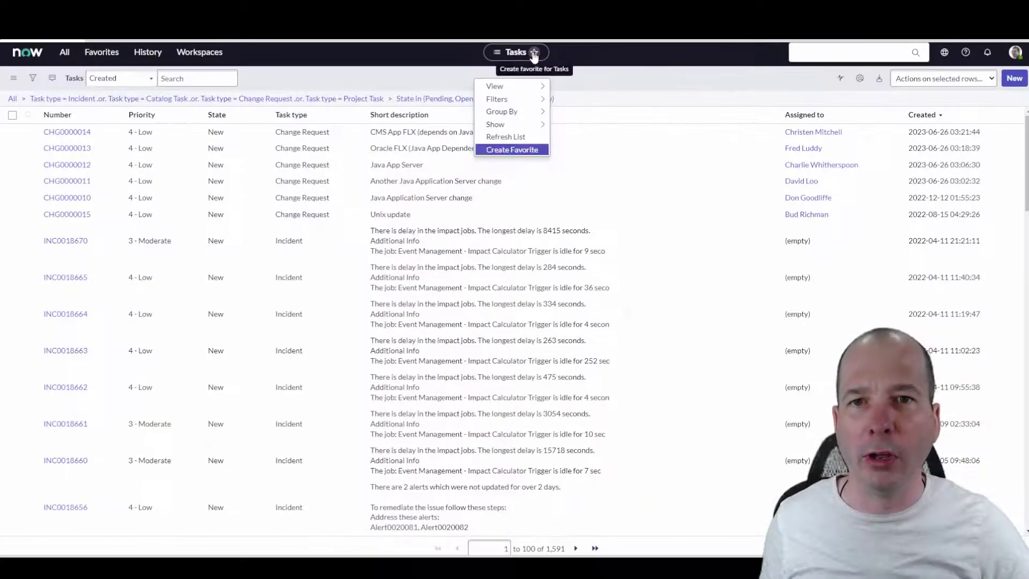
left_click(622, 88)
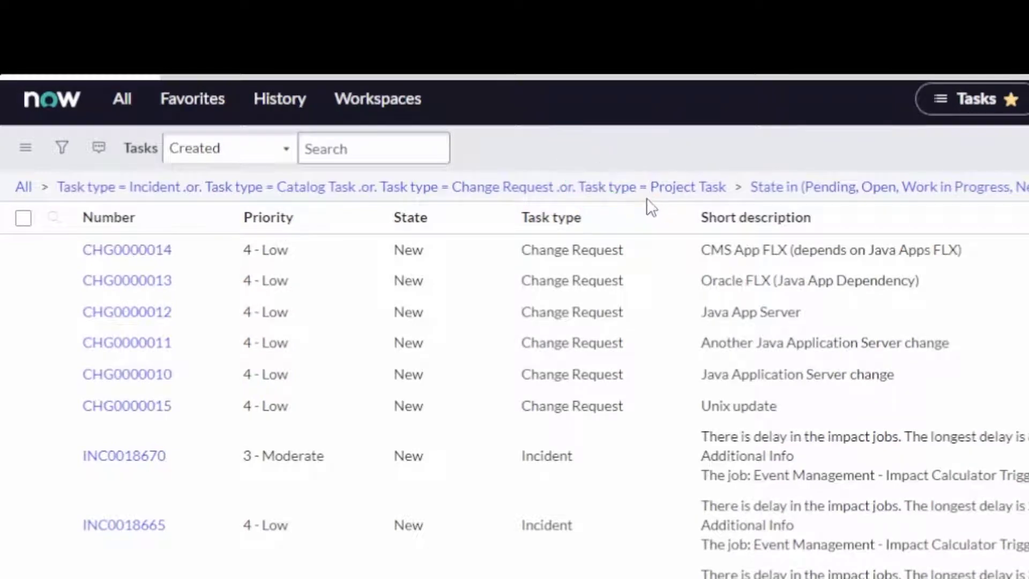
Group the list by Task type and show only the records of the Incident group
right_click(557, 224)
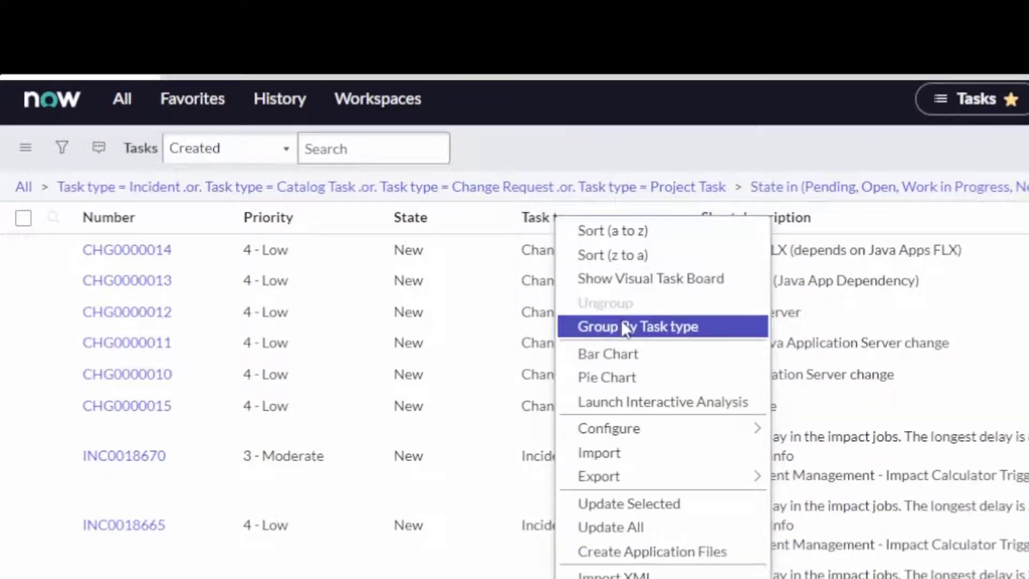
key("Escape")
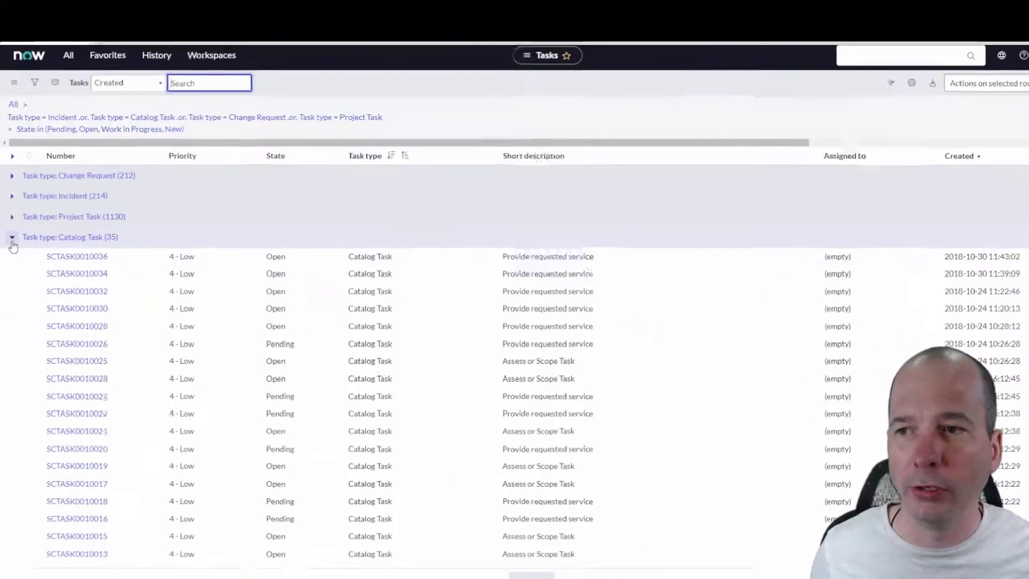
left_click(11, 223)
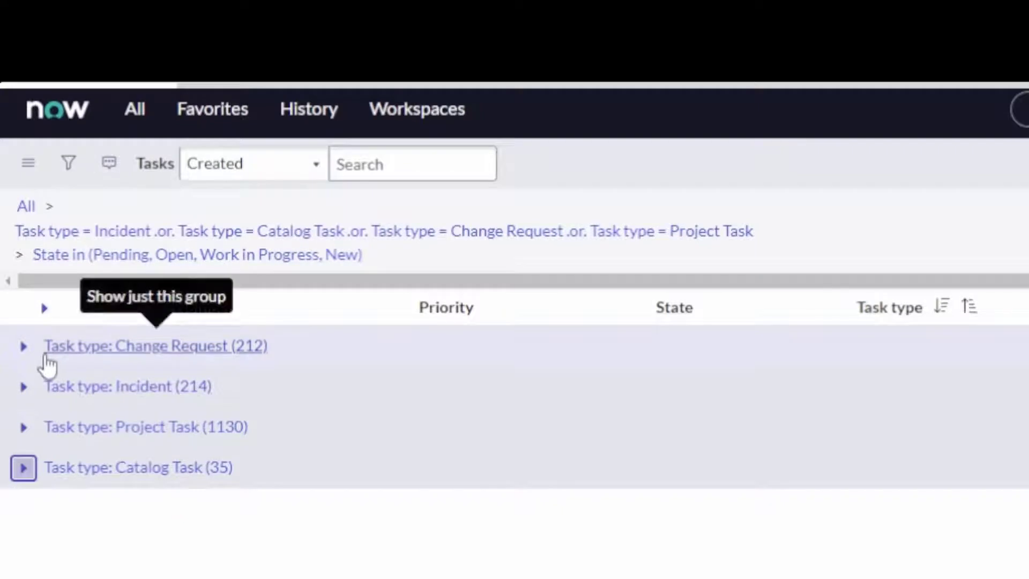
left_click(33, 390)
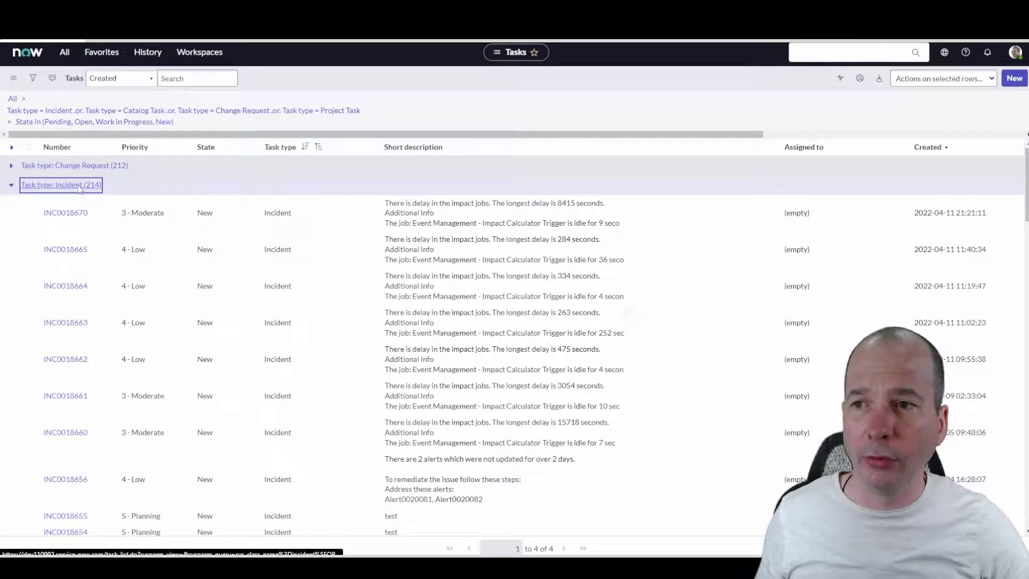
left_click(78, 185)
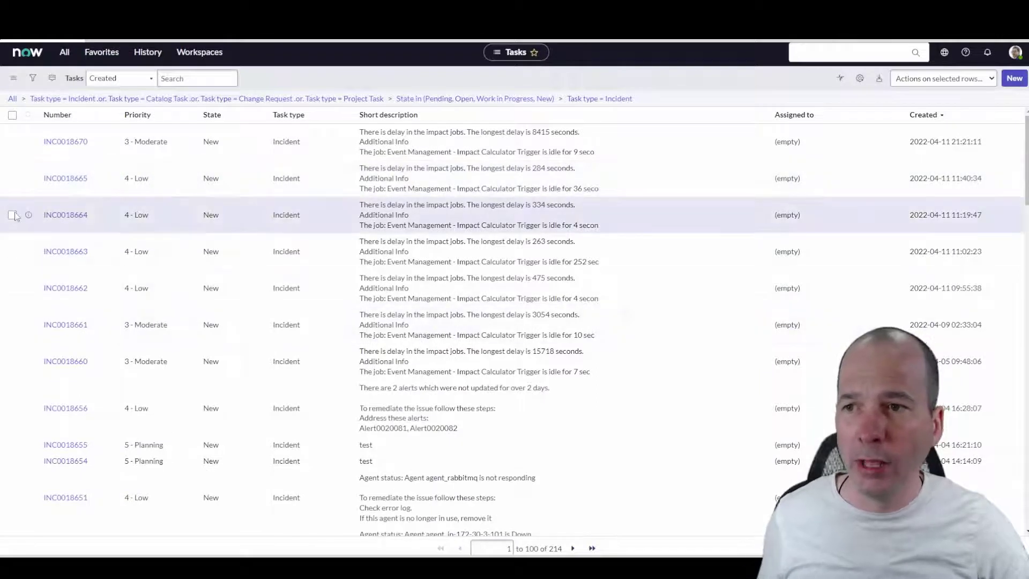
Select incidents INC0018664, INC0018663 and INC0018662 and add them to the Visual Task Board "A New Board created 07:05 PM"
left_click(12, 251)
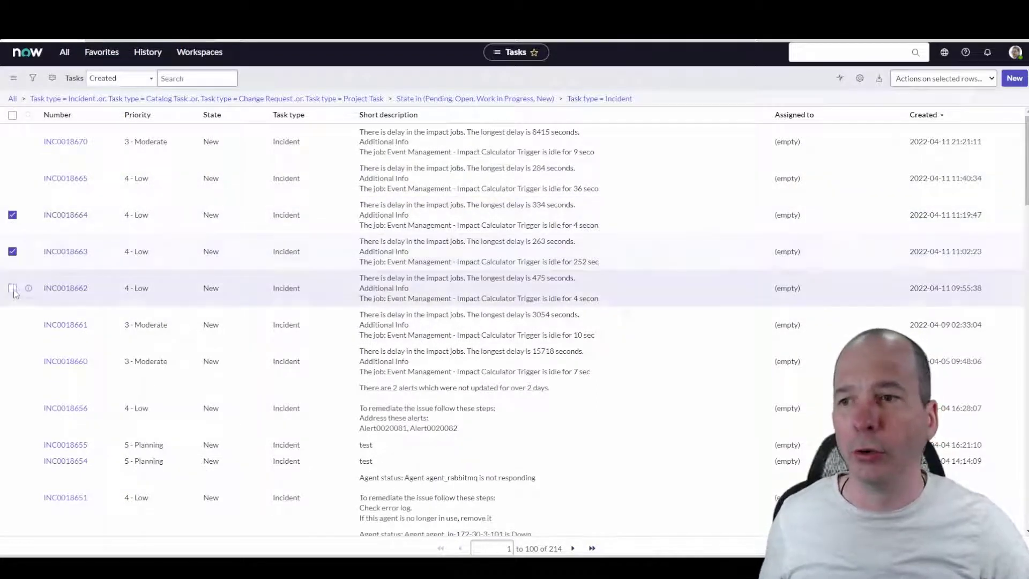
left_click(13, 288)
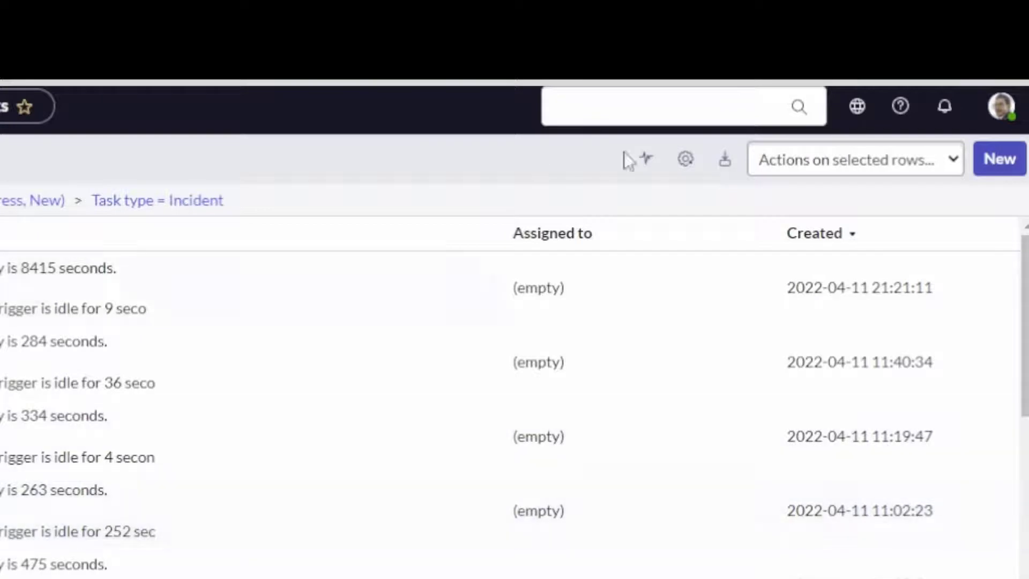
left_click(789, 172)
mouse_move(477, 460)
left_mouse_down()
mouse_move(574, 323)
mouse_move(697, 251)
left_mouse_up()
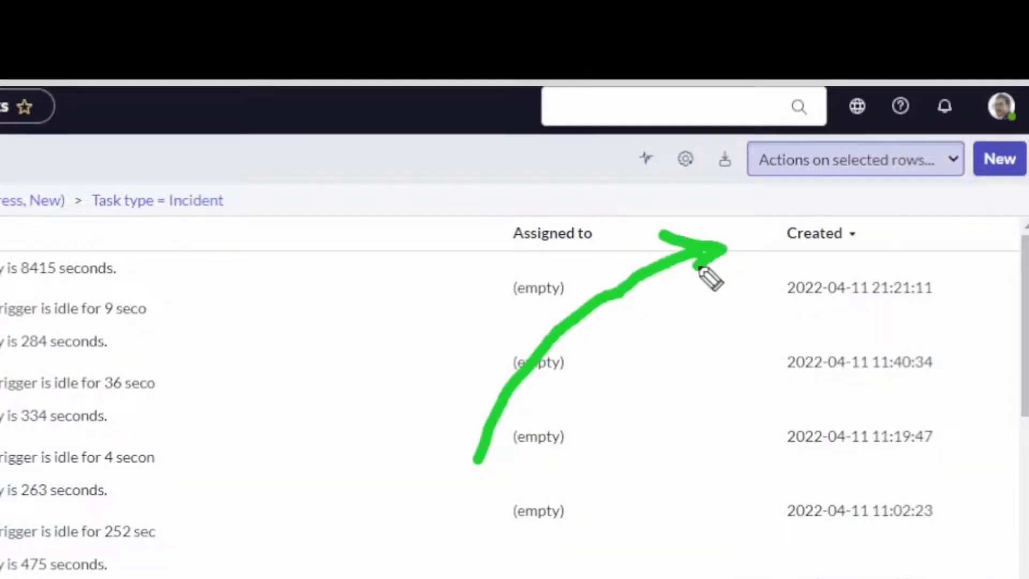
left_click(839, 170)
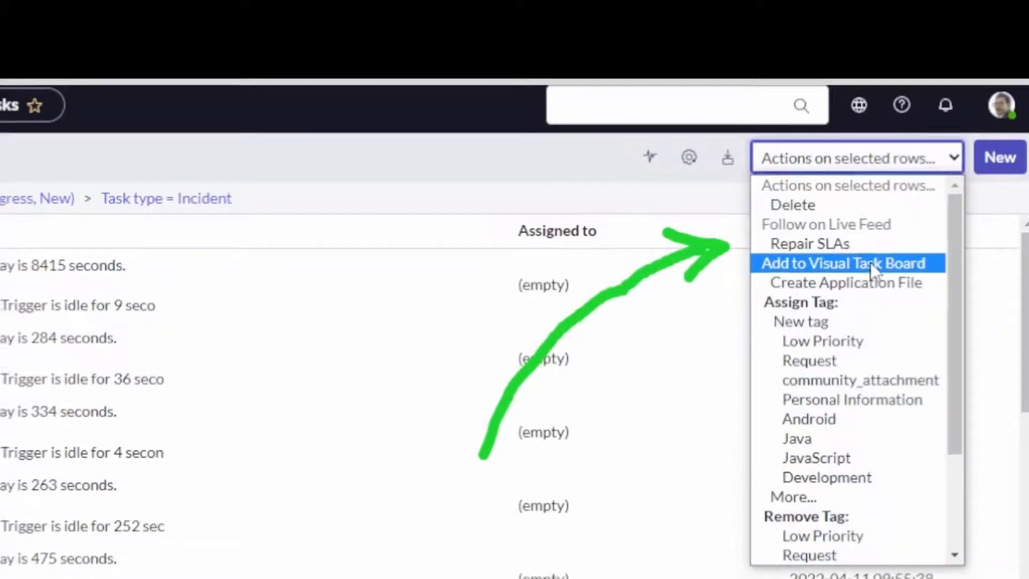
left_click(871, 265)
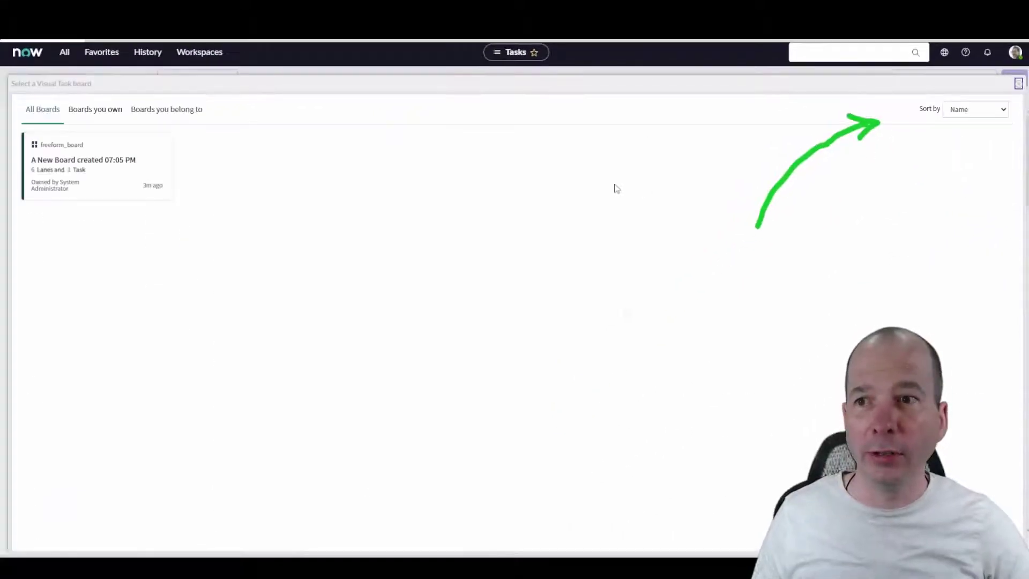
left_click(65, 169)
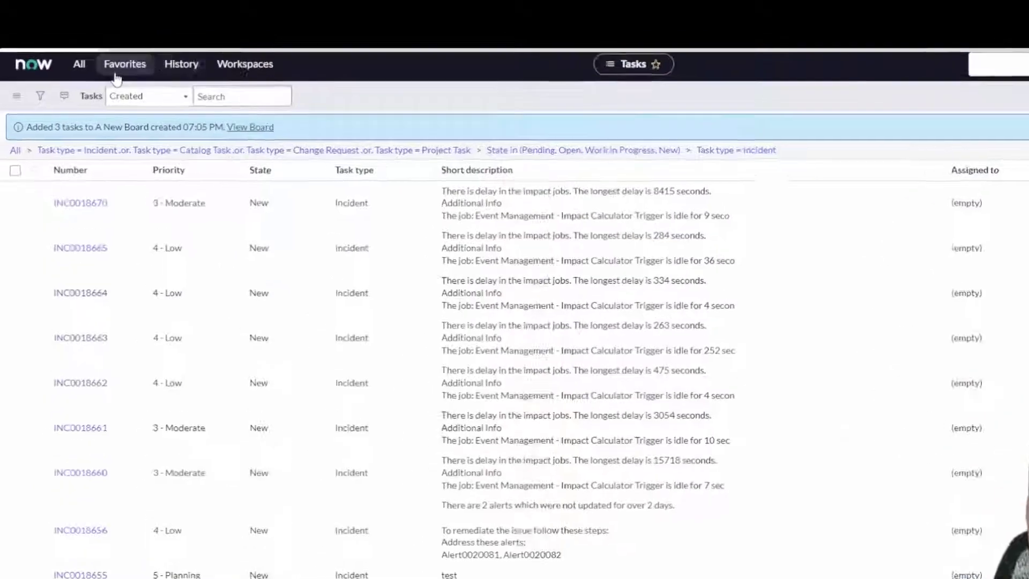
Return to the Tasks list grouped by Task type and show only the records of the Change Request group
left_click(102, 52)
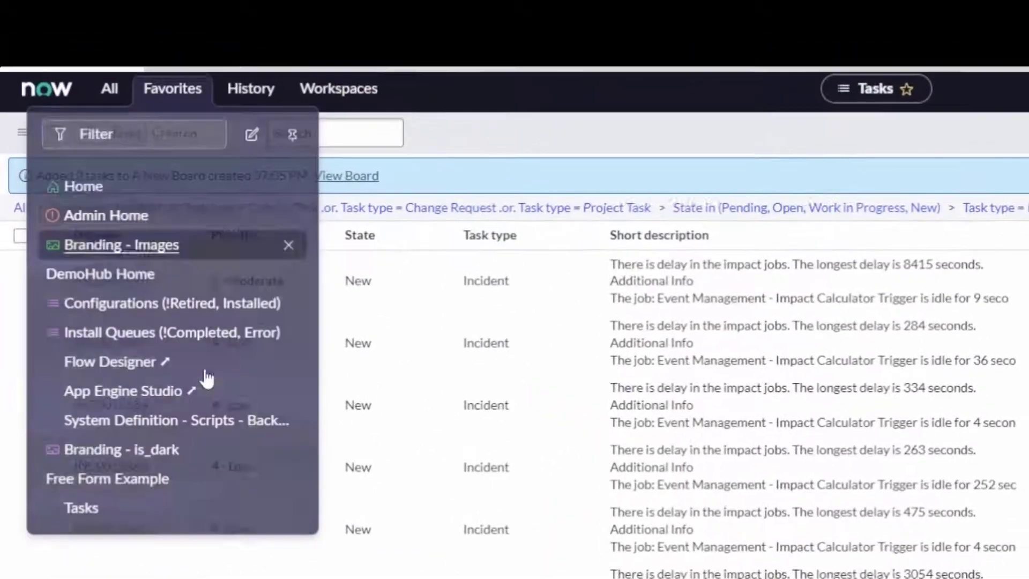
left_click(103, 509)
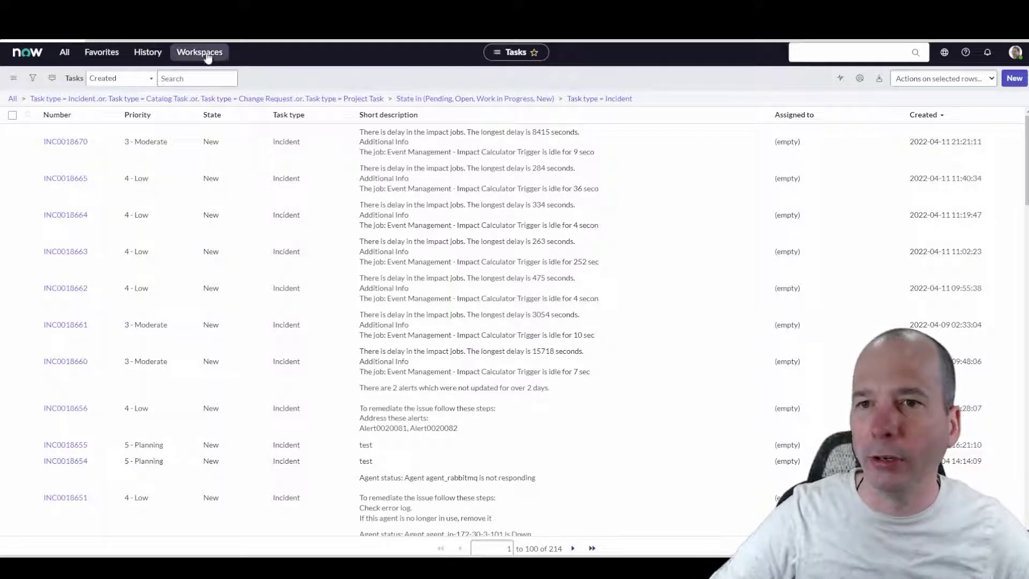
key("alt+Left")
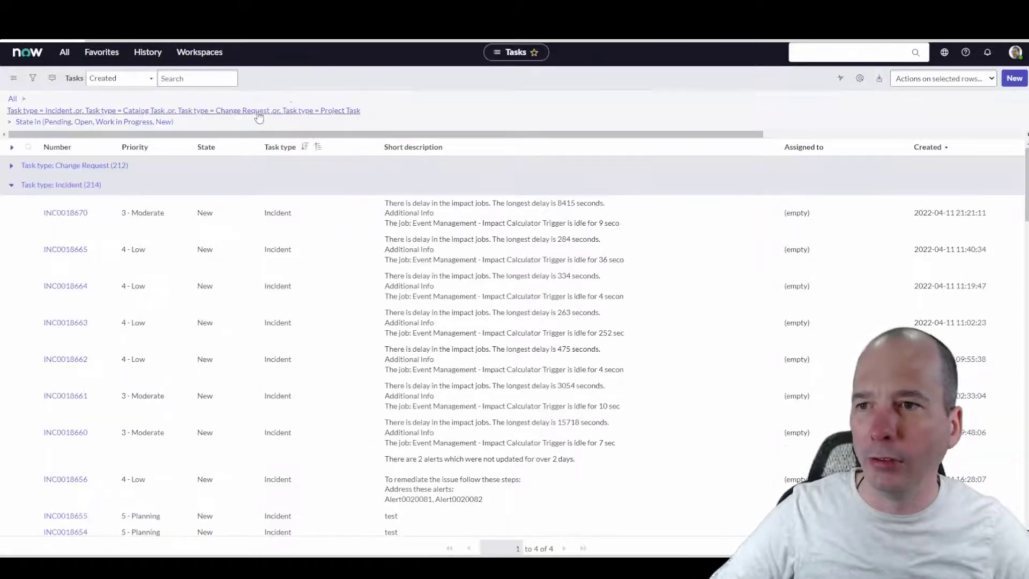
left_click(10, 167)
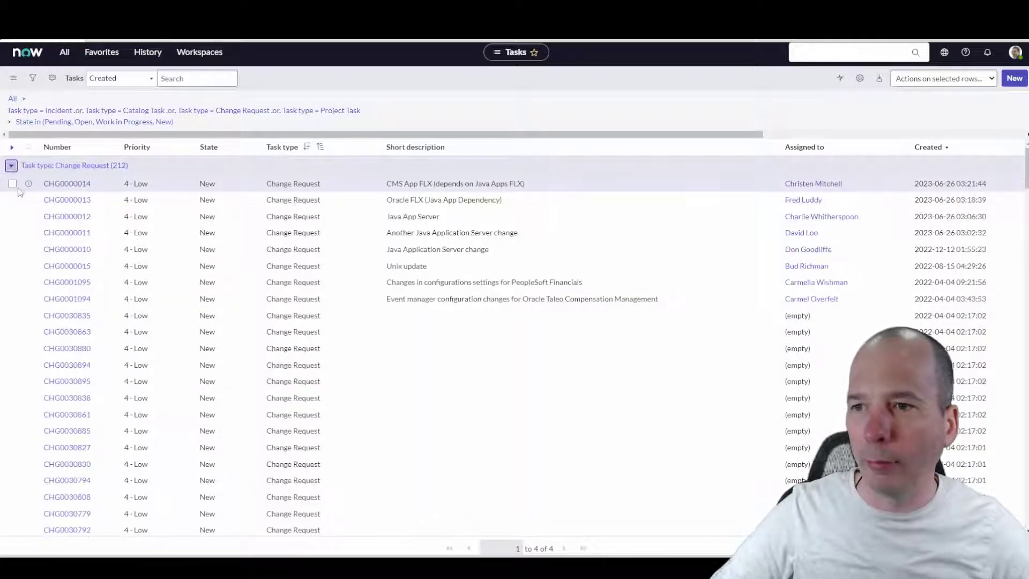
left_click(13, 233)
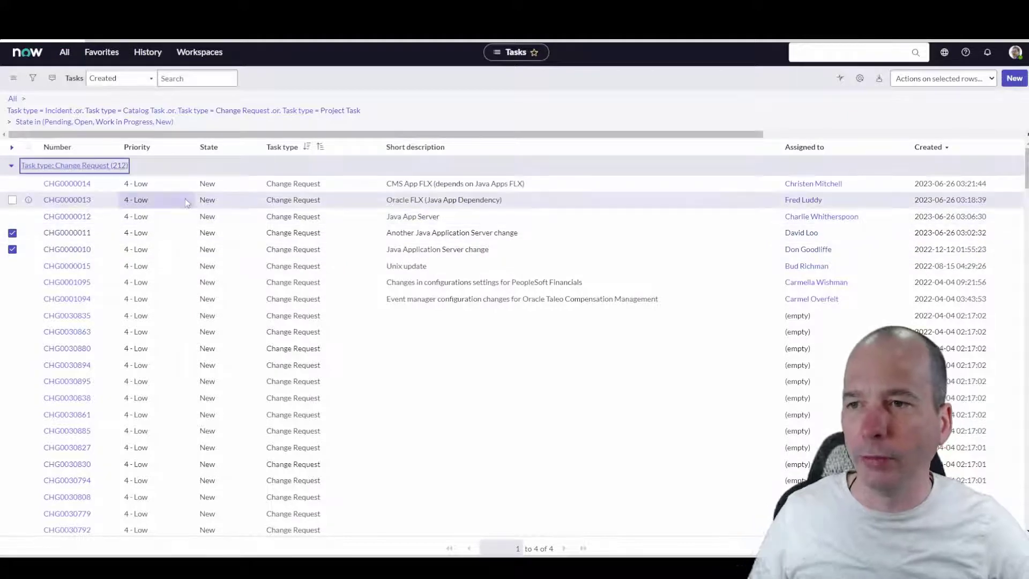
key("Return")
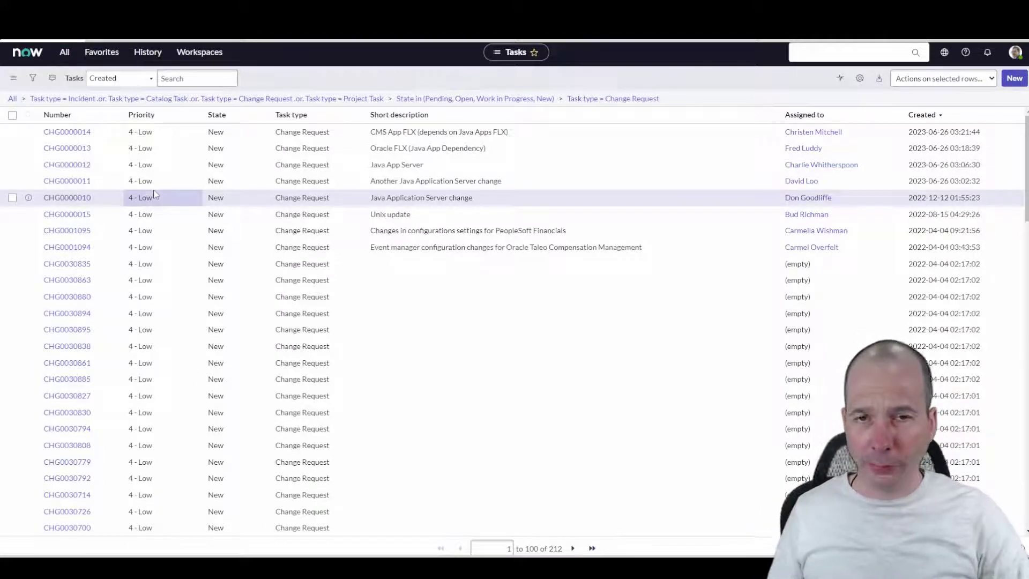
Select change requests CHG0000011, CHG0000010 and CHG0000015 and add them to the board "A New Board created 07:05 PM"
left_click(13, 181)
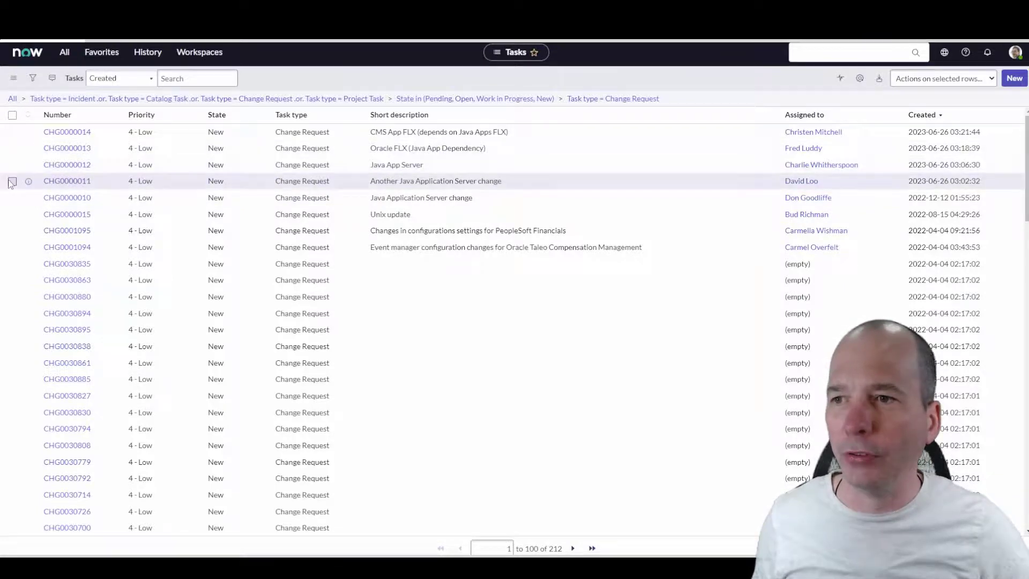
left_click(12, 214)
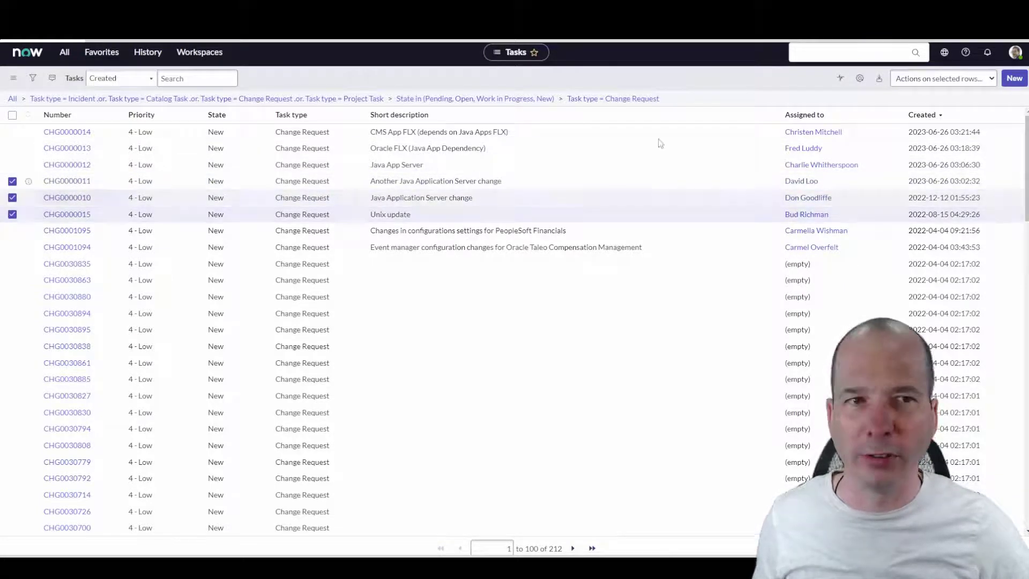
left_click(925, 79)
left_click(937, 131)
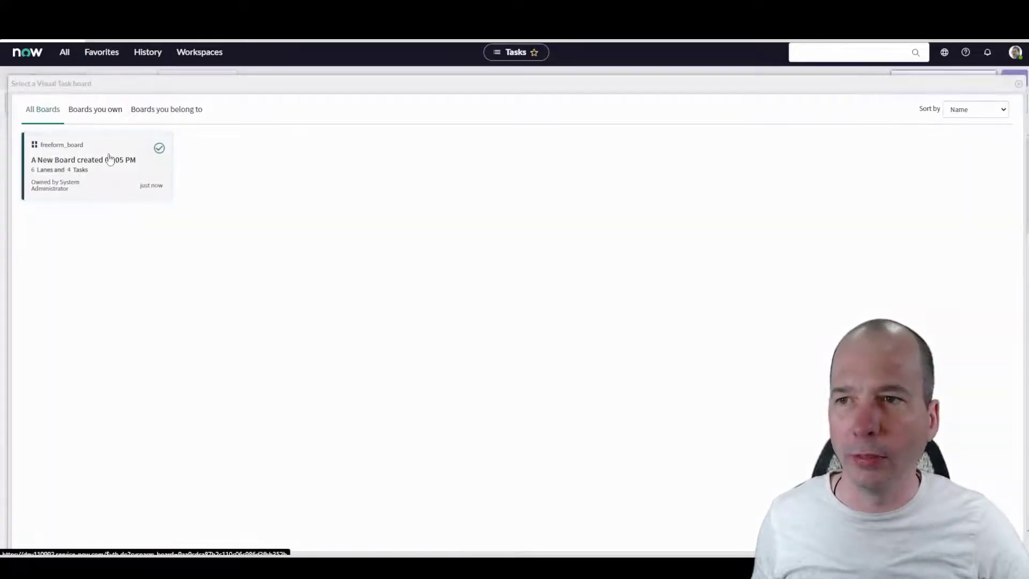
left_click(114, 159)
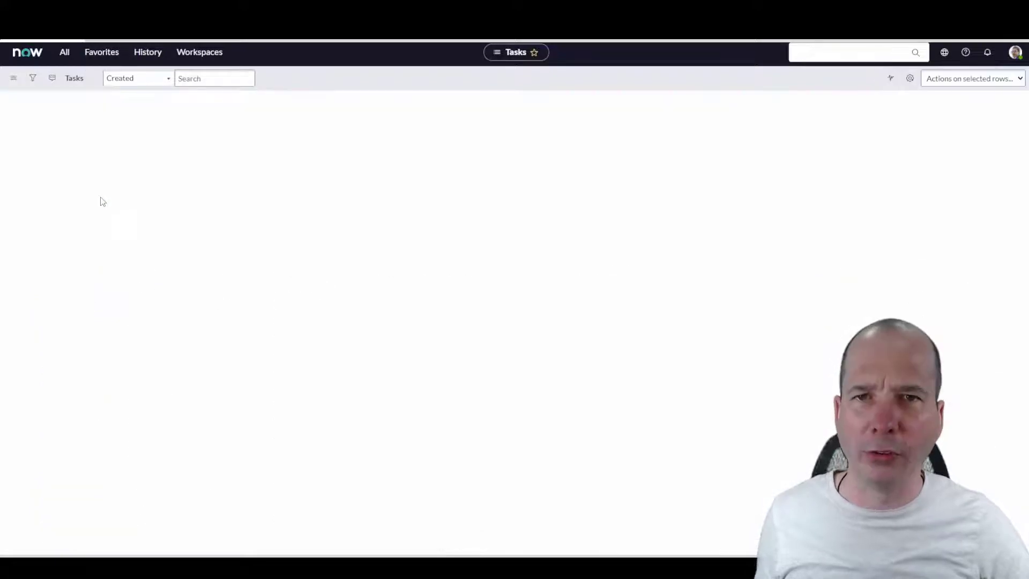
Expand only the Catalog Task group in the grouped Tasks list and open the record SCTASK0010036
left_click(12, 166)
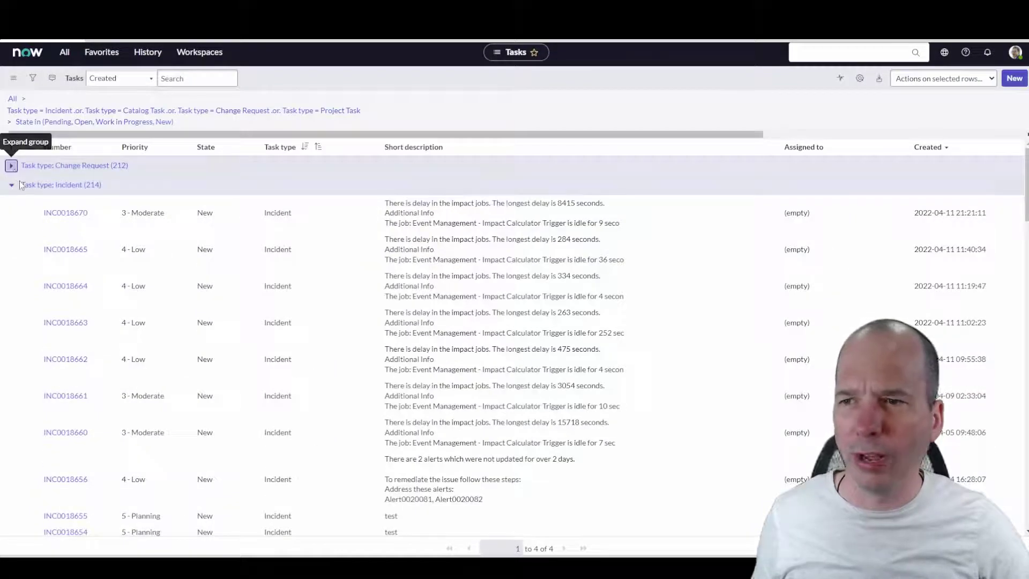
left_click(11, 185)
left_click(11, 225)
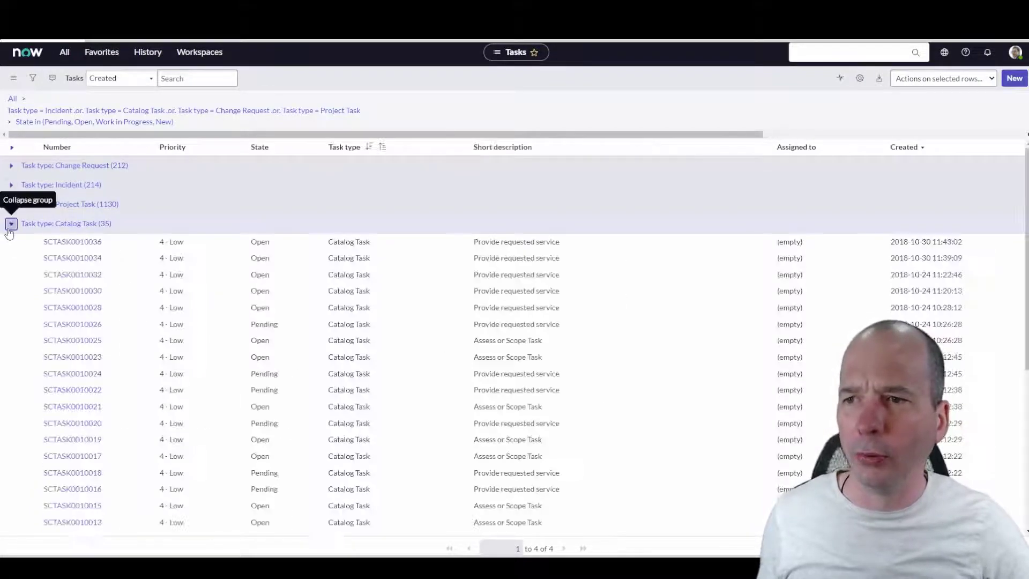
key("Tab")
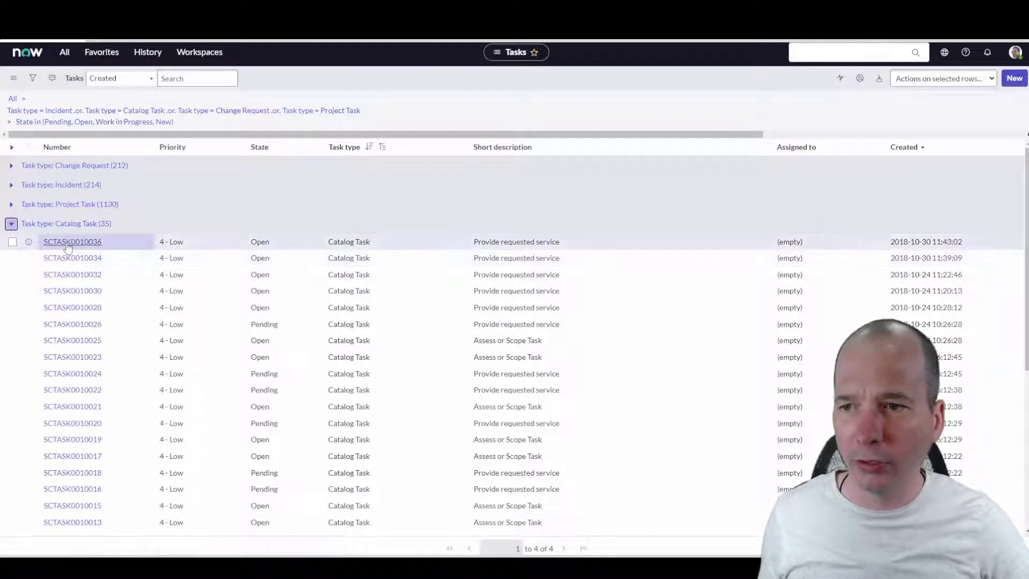
key("Return")
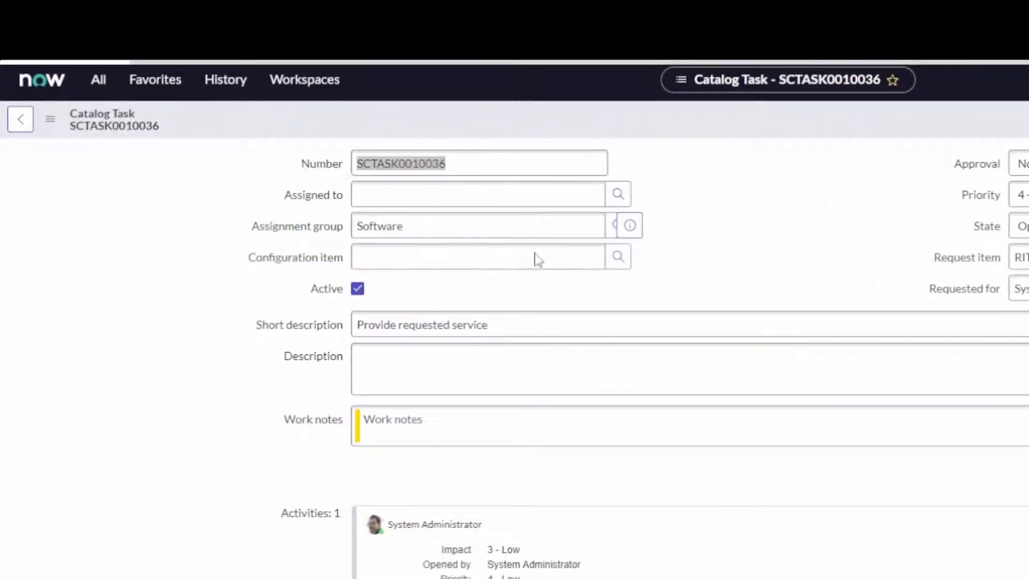
Add the open catalog task SCTASK0010036 to the Visual Task Board "A New Board created 07:05 PM"
right_click(813, 129)
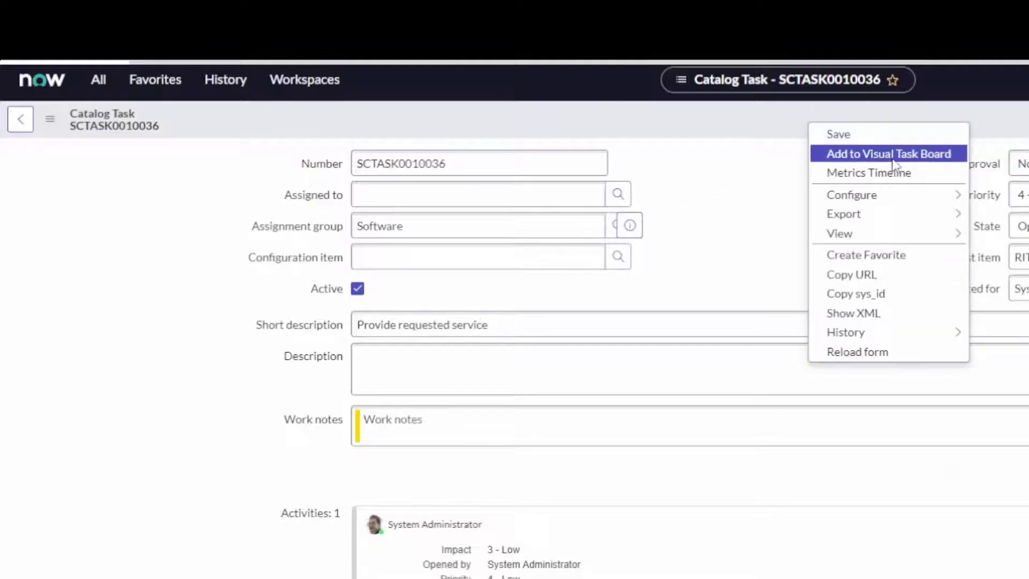
left_click(50, 119)
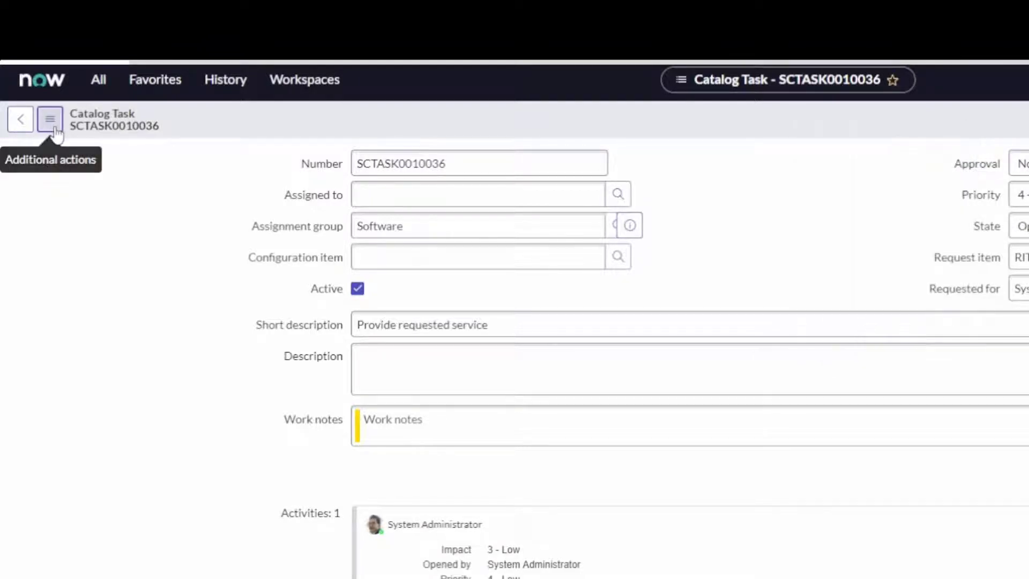
left_click(50, 119)
right_click(891, 123)
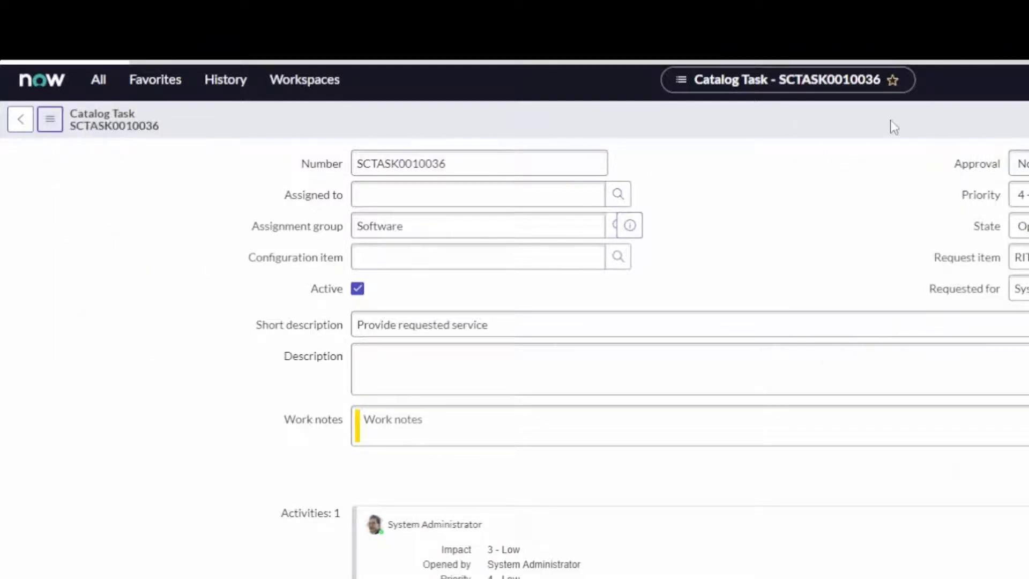
left_click(922, 155)
left_click(115, 260)
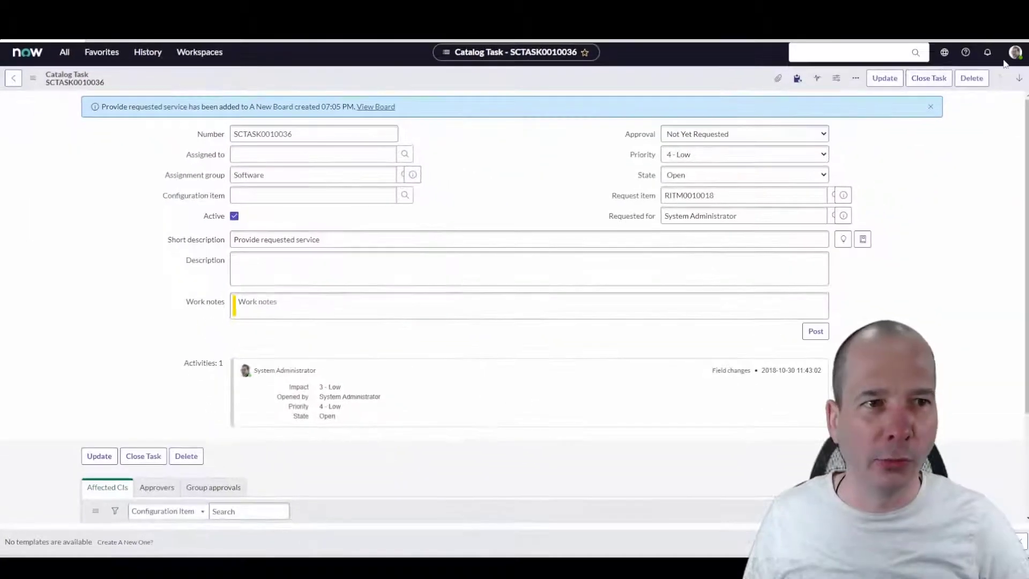
Advance through the catalog task records to SCTASK0010030 and add it to the board "A New Board created 07:05 PM"
left_click(1019, 78)
left_click_drag(891, 262, 1010, 155)
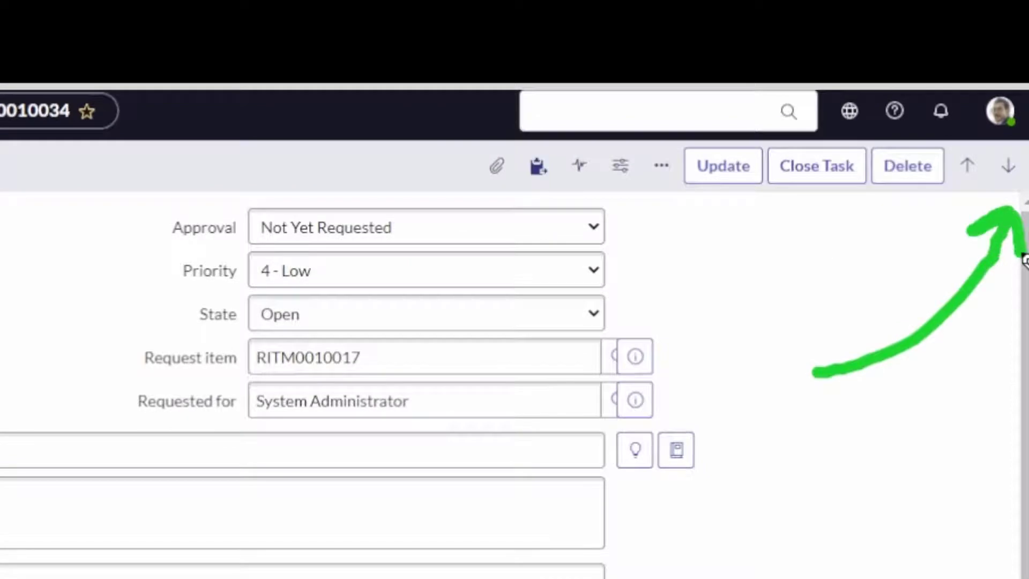
left_click(1009, 167)
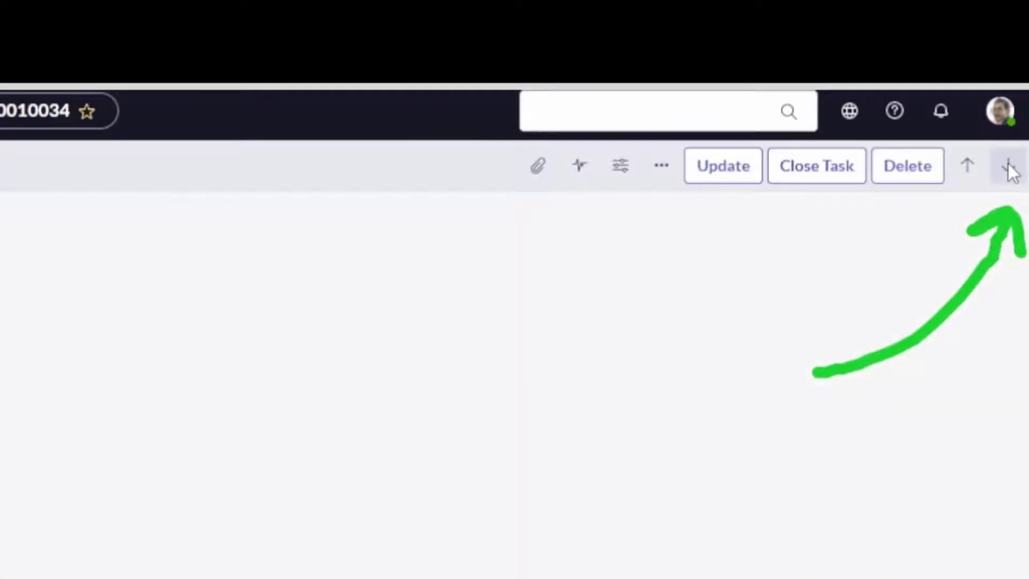
left_click(996, 169)
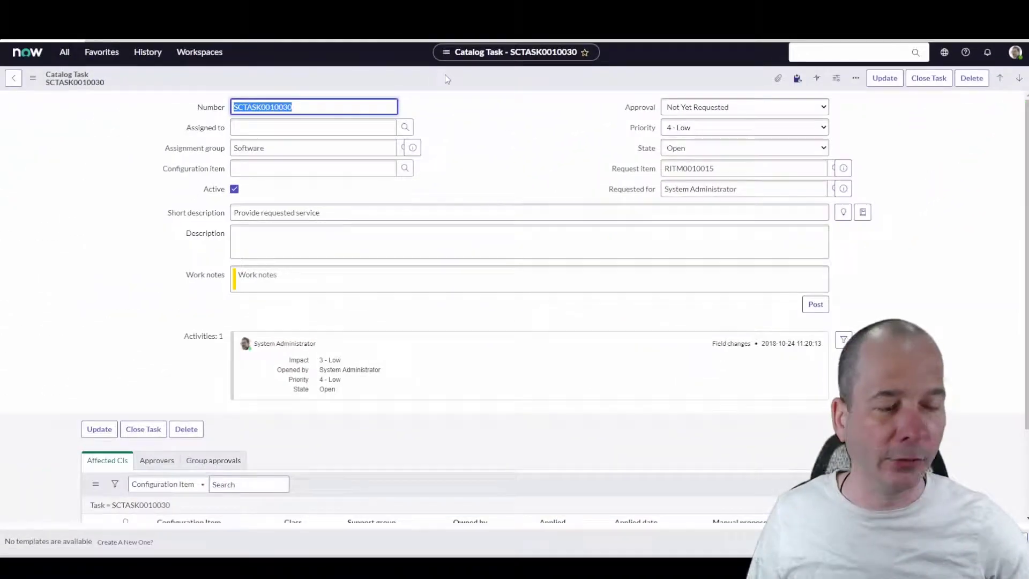
right_click(445, 78)
left_click(472, 94)
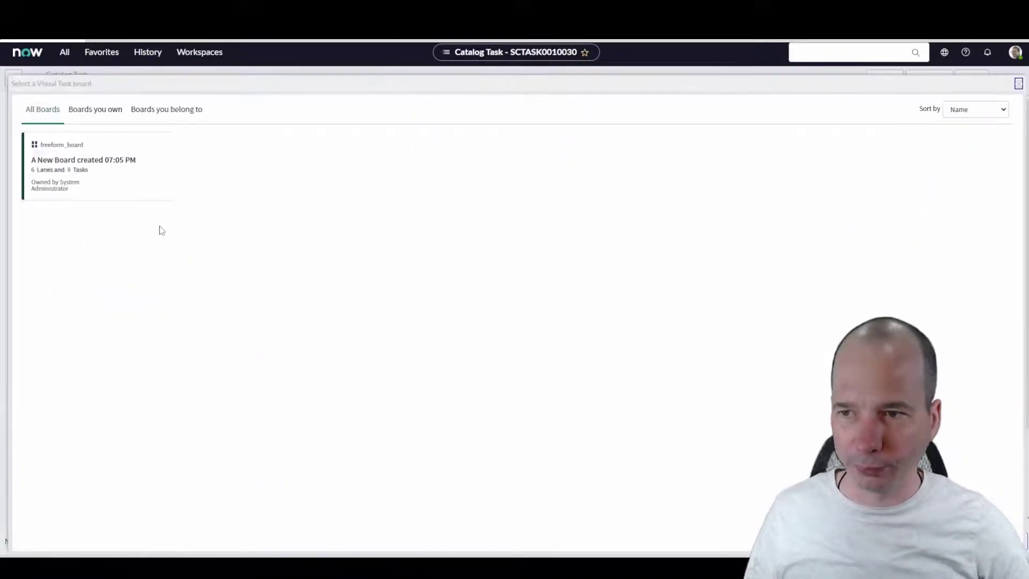
left_click(110, 177)
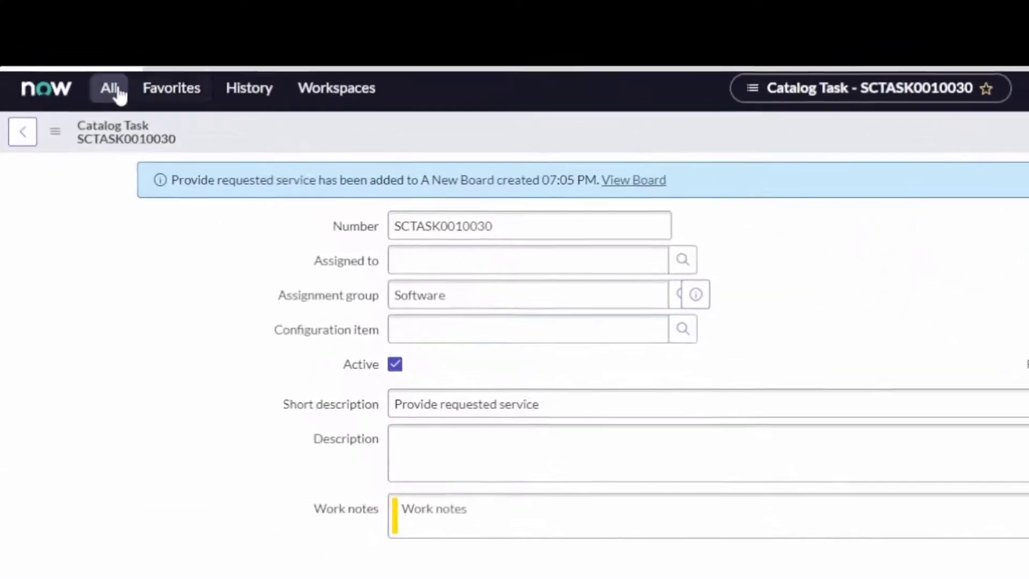
Search the navigator for "visual task", go to Visual Task Boards and open "A New Board created 07:05 PM"
left_click(78, 61)
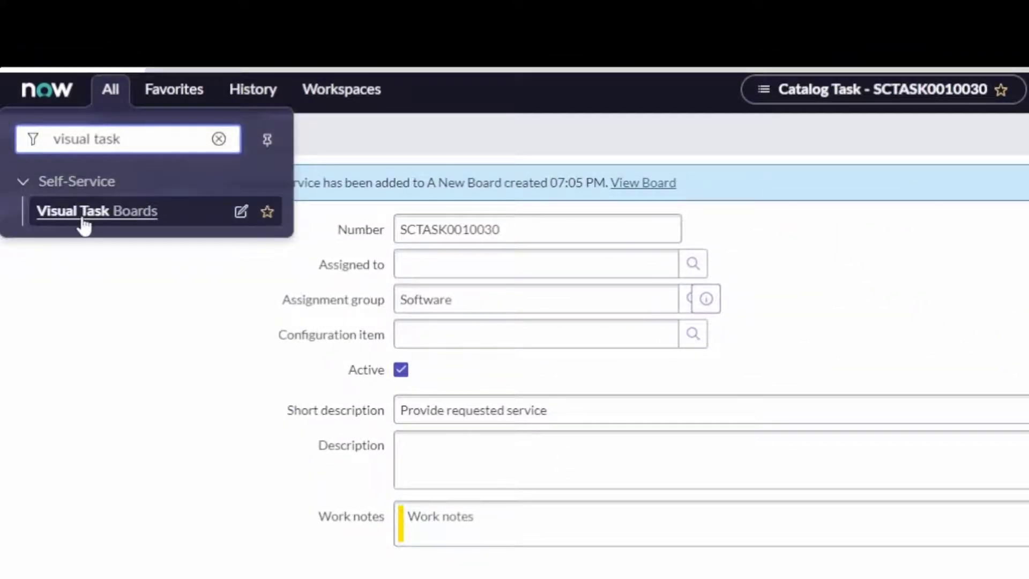
left_click(84, 220)
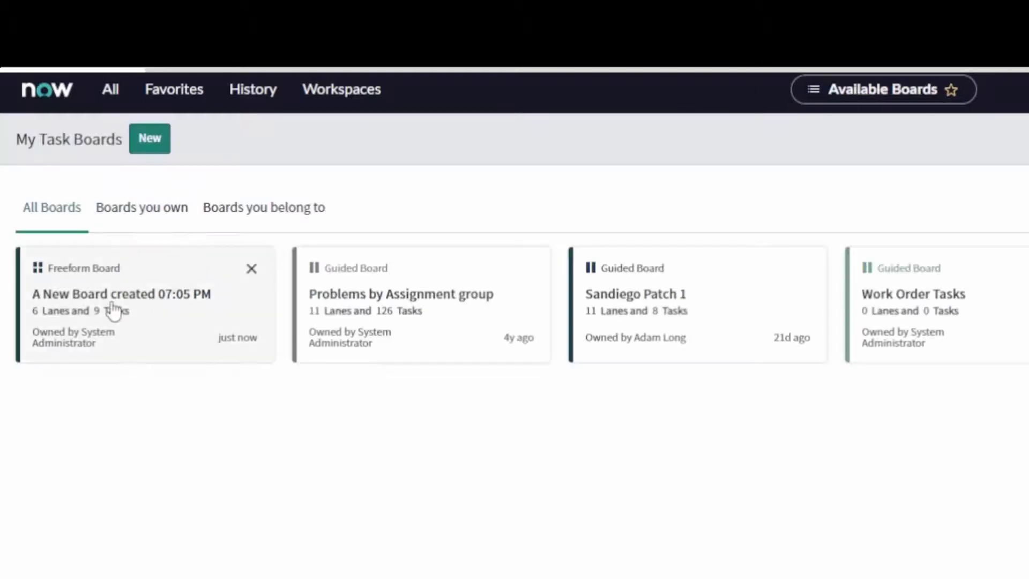
left_click(111, 301)
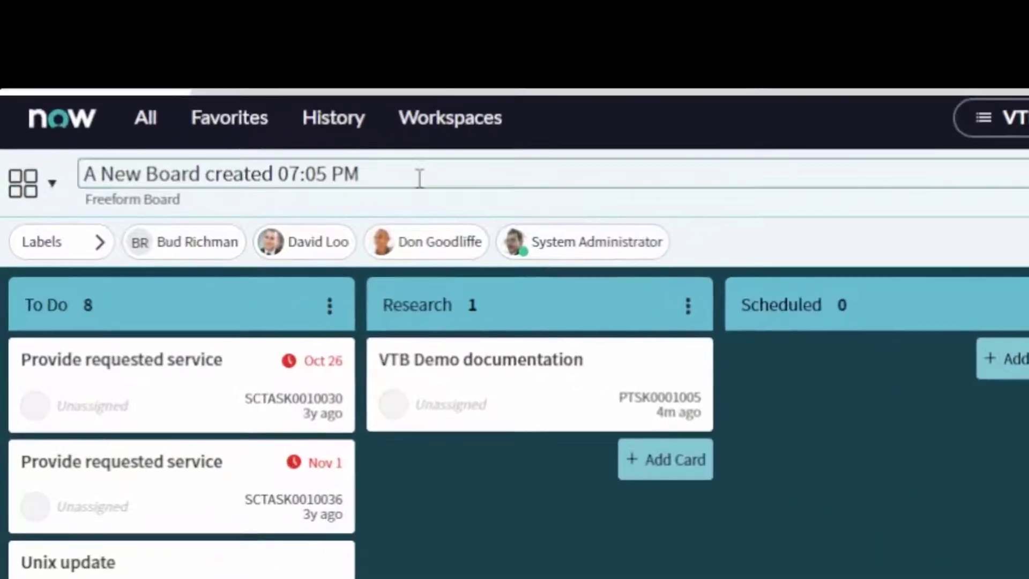
Rename the freeform board to "Demo Board for YouTube"
left_click(233, 98)
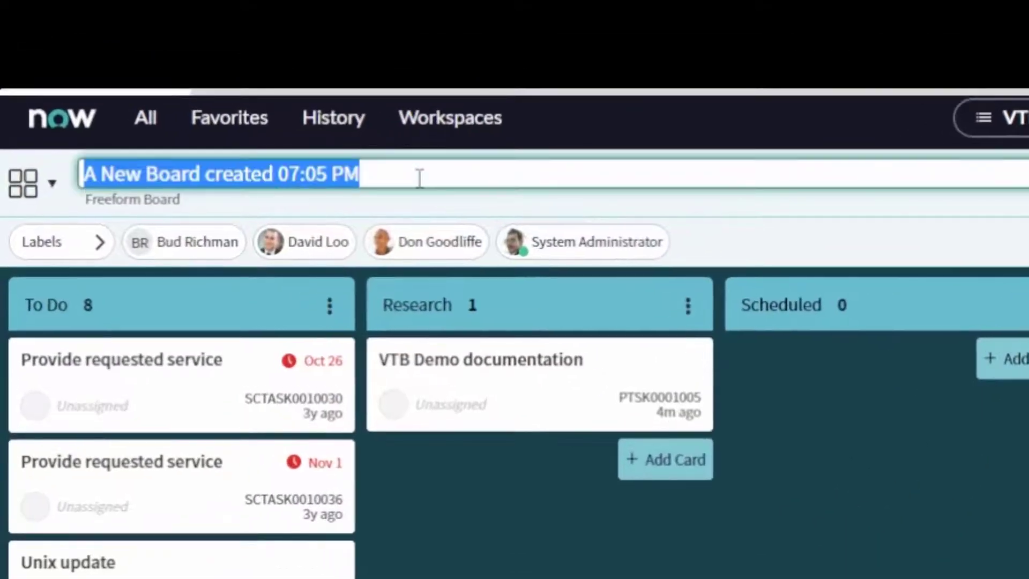
type("Demo Board for Y")
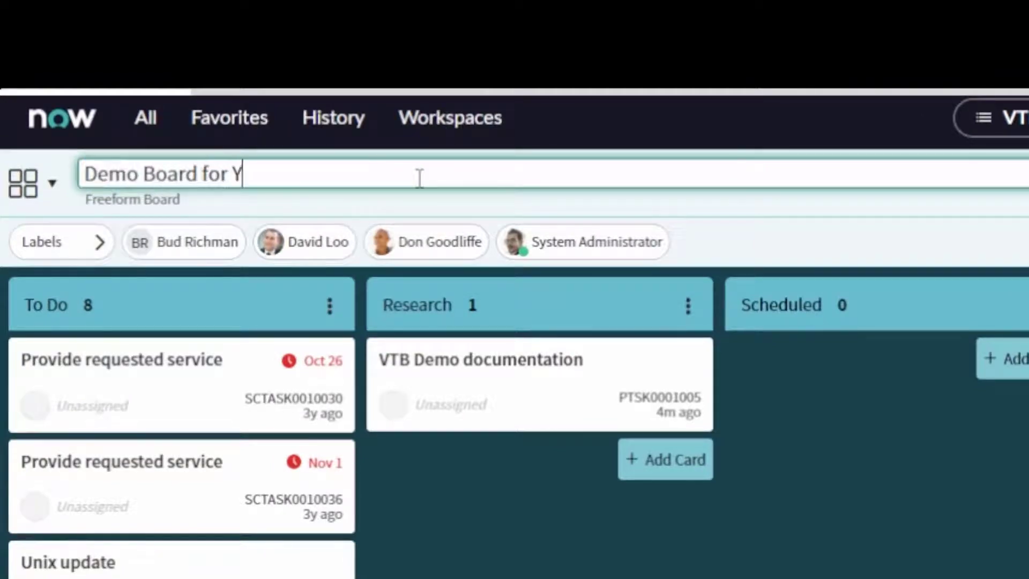
key("Return")
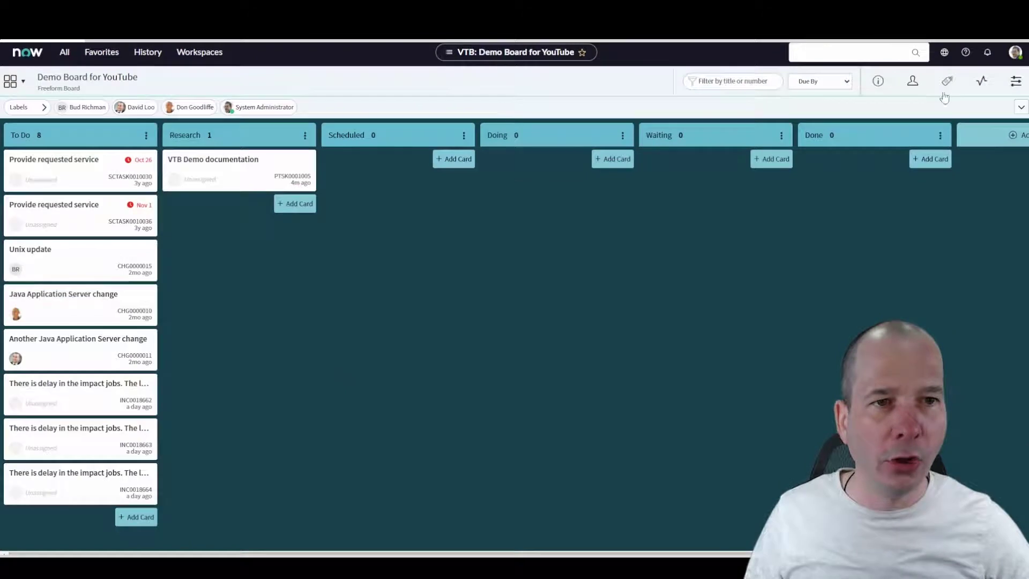
View the board's info, add "Demo Board for YouTube" to the favorites and check its entry in the favorites list
left_click(879, 81)
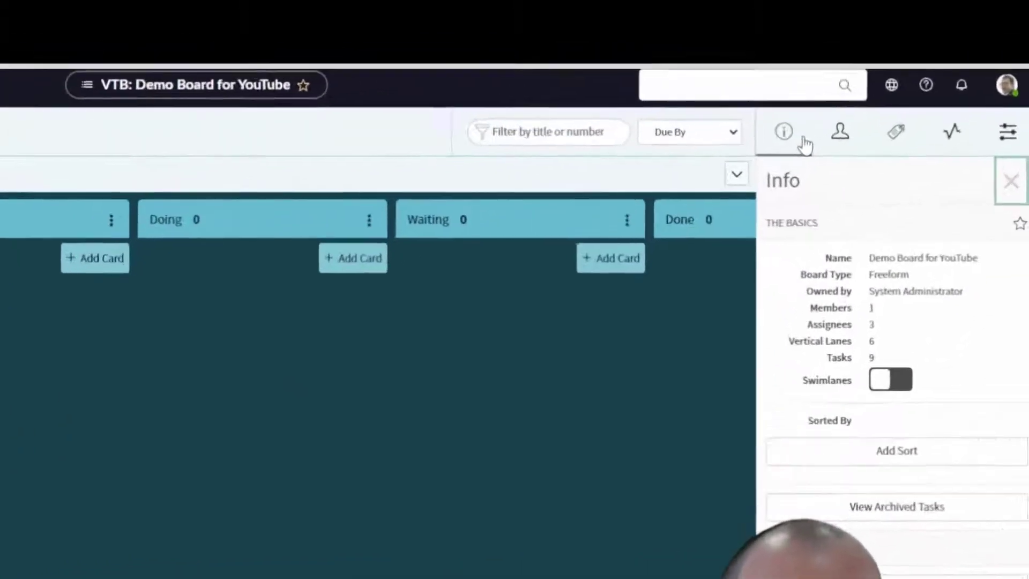
mouse_move(814, 253)
left_mouse_down()
mouse_move(822, 179)
mouse_move(963, 137)
left_mouse_up()
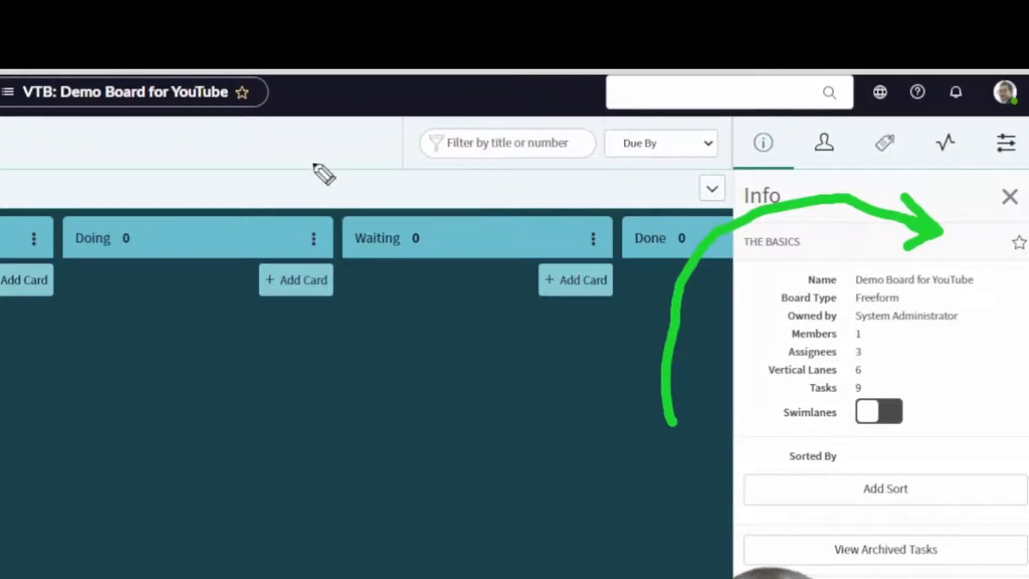
left_click(243, 94)
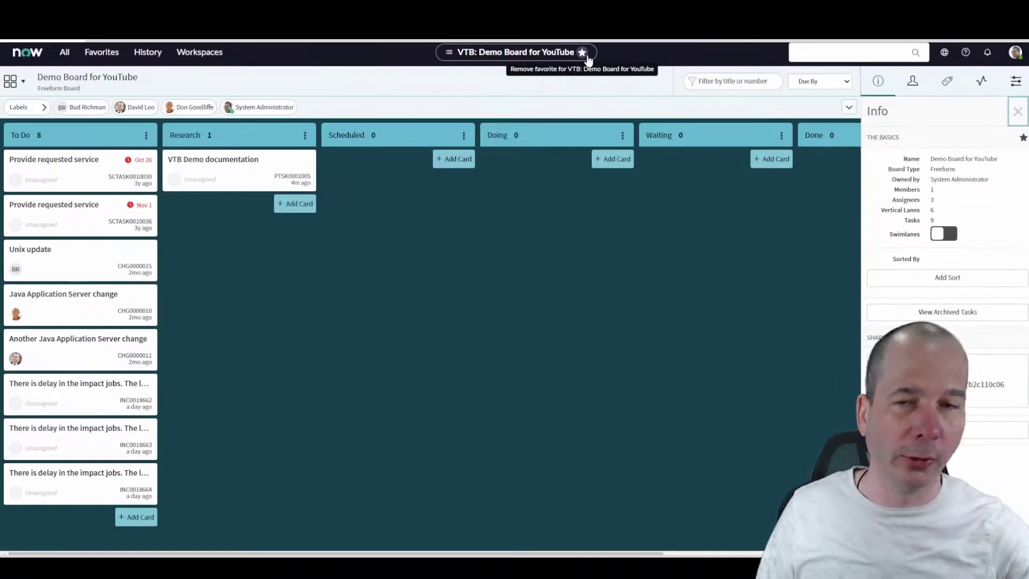
left_click(107, 53)
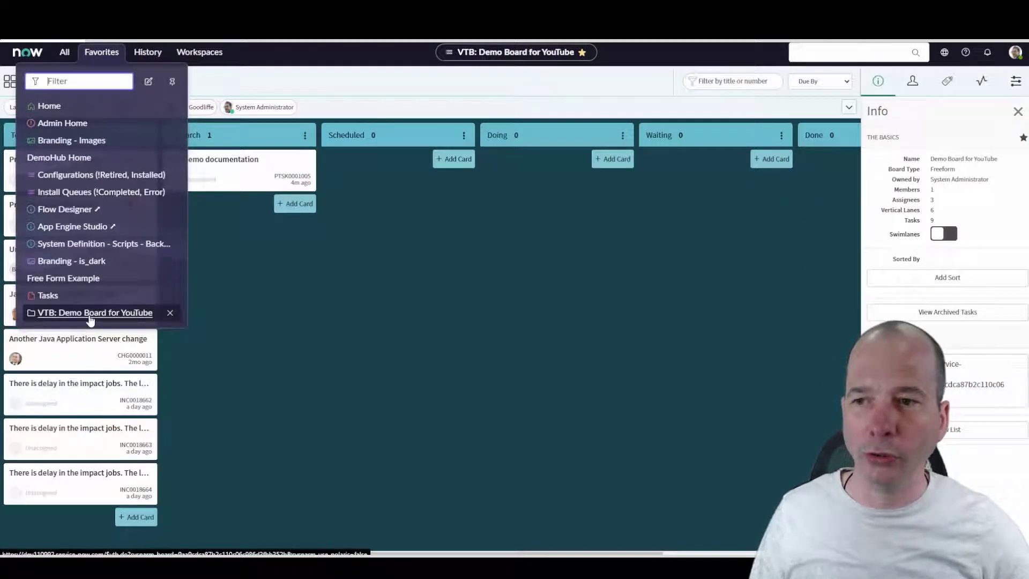
left_click(419, 303)
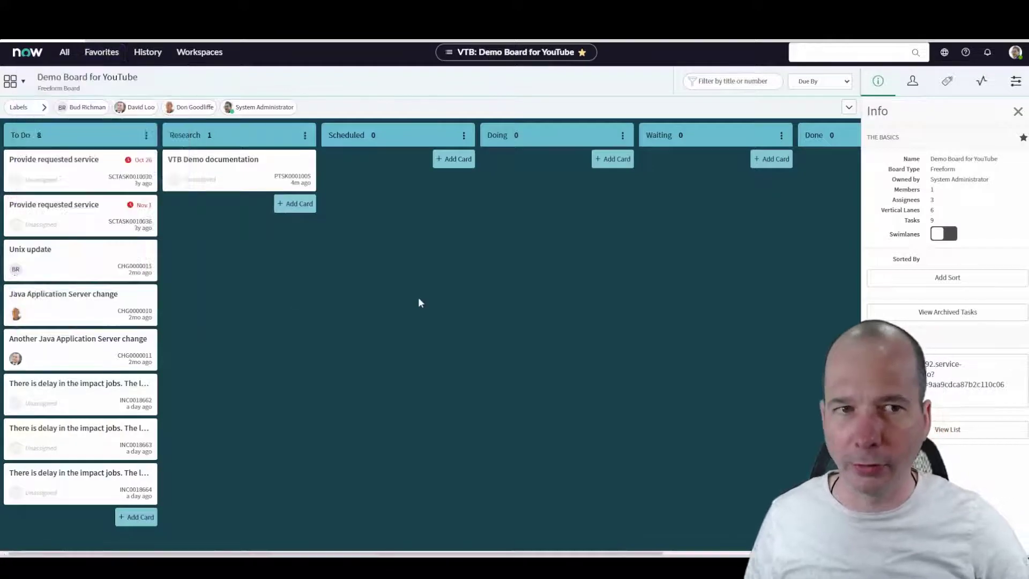
left_click(1019, 112)
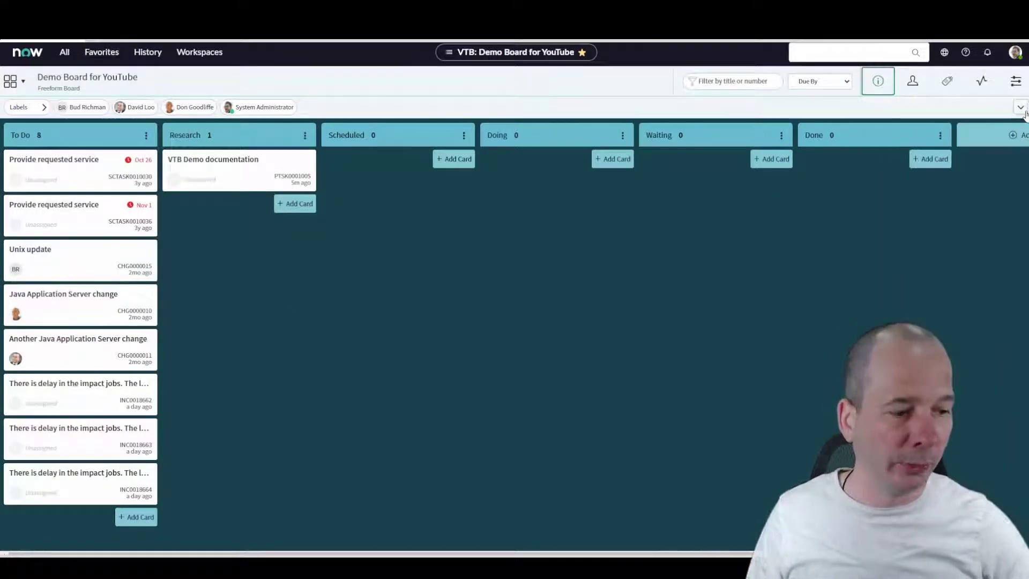
Configure the board to turn off compact cards and show card attachments and SLAs
mouse_move(1, 109)
left_mouse_down()
mouse_move(51, 310)
mouse_move(162, 503)
left_mouse_up()
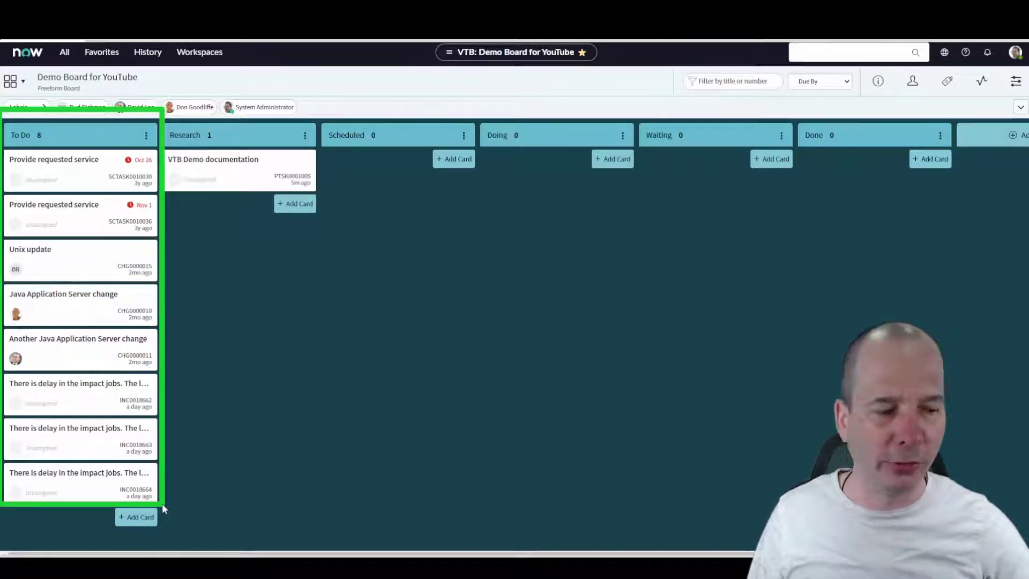
left_click(878, 81)
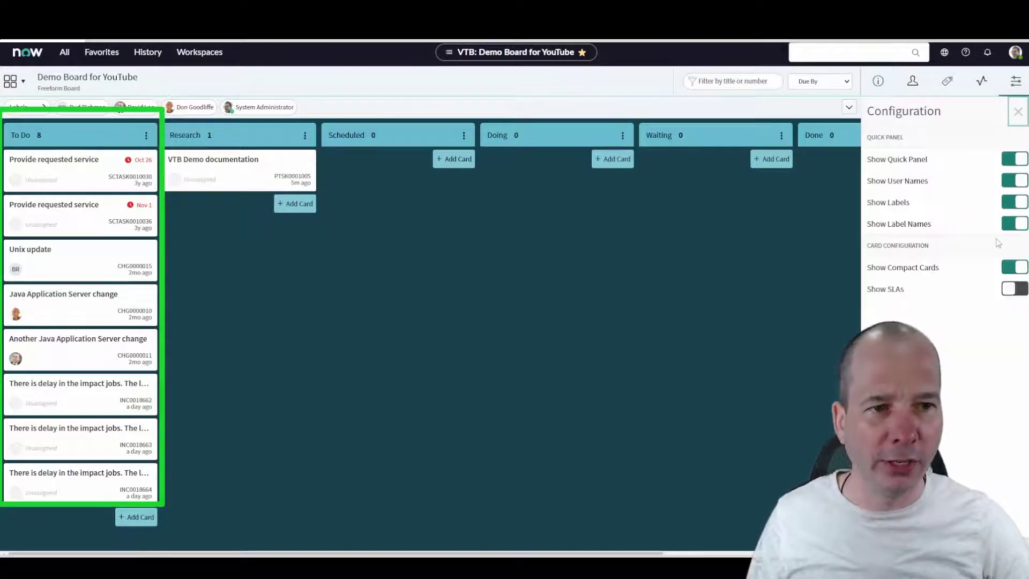
left_click(1008, 270)
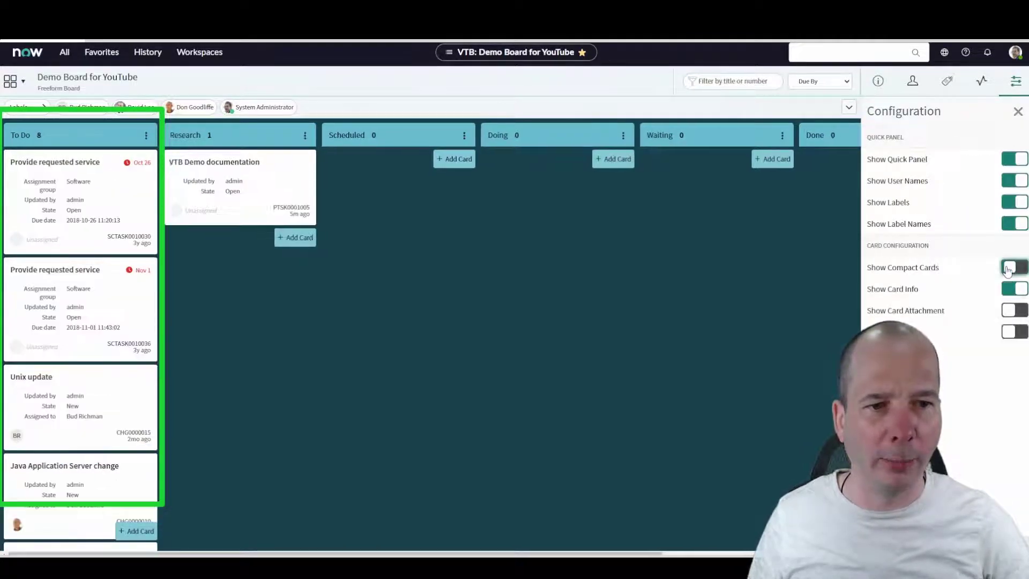
left_click(1013, 290)
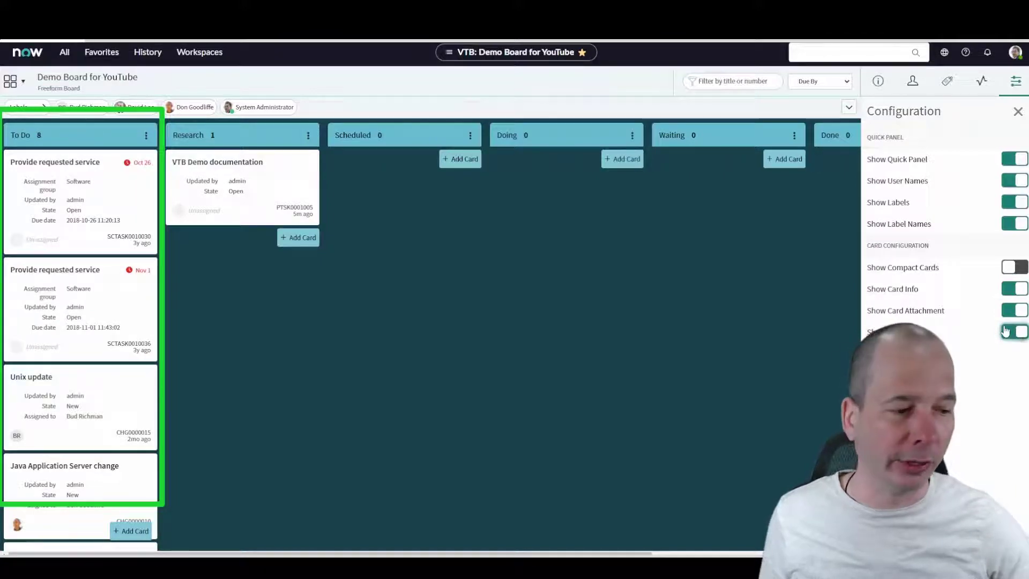
left_click(1022, 115)
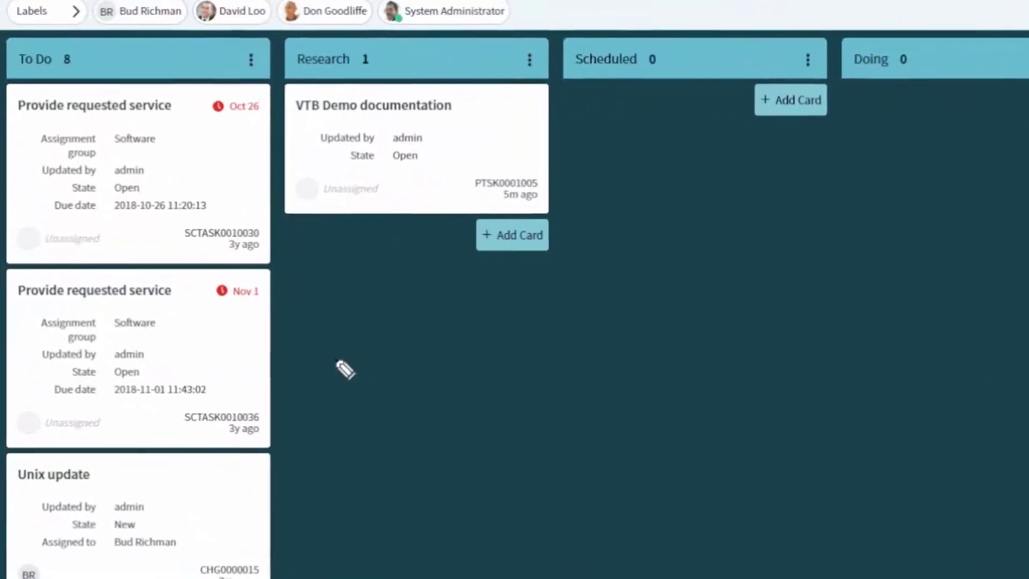
mouse_move(327, 346)
left_mouse_down()
mouse_move(230, 126)
mouse_move(221, 134)
left_mouse_up()
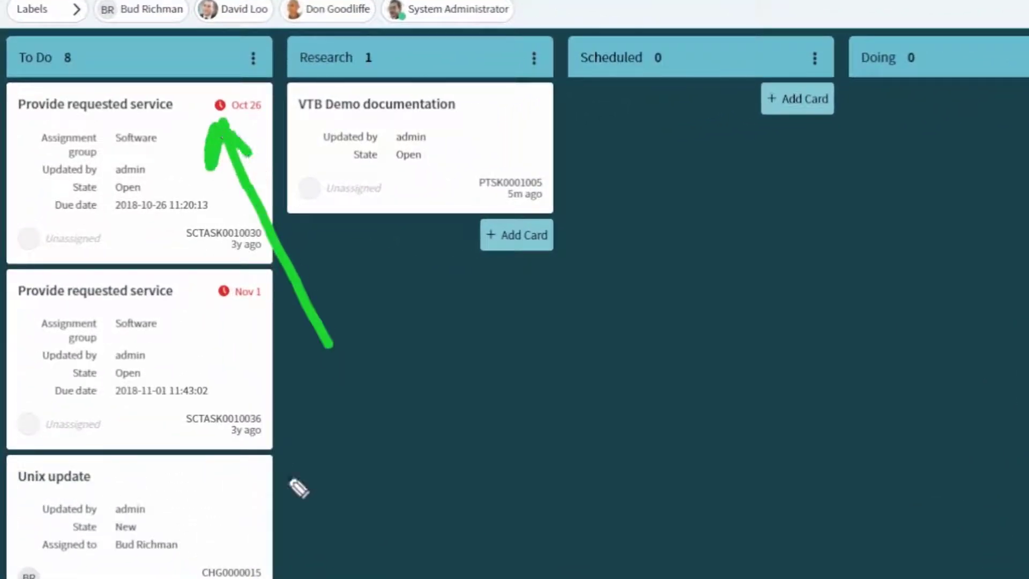
left_click_drag(122, 410, 163, 375)
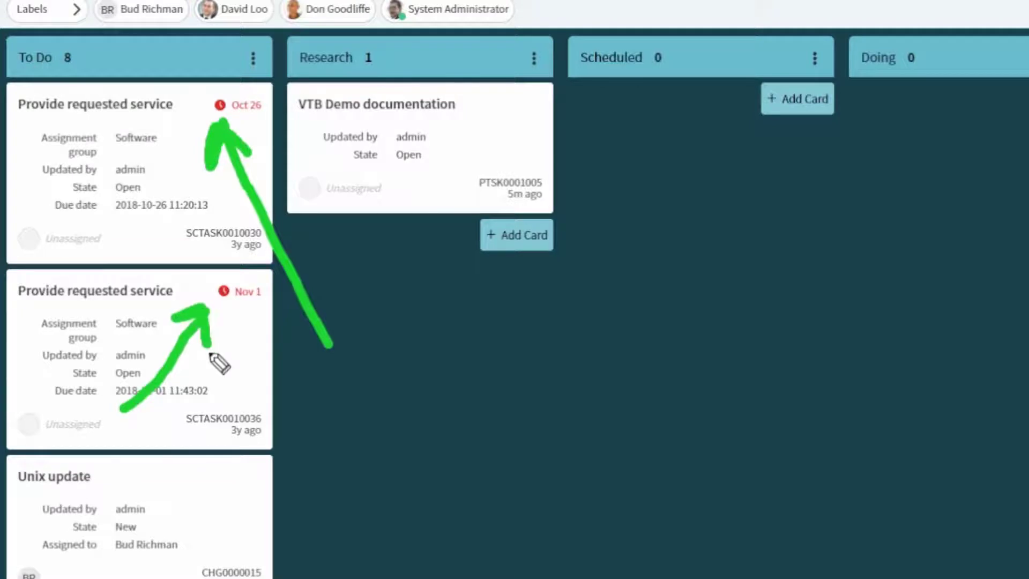
key("e")
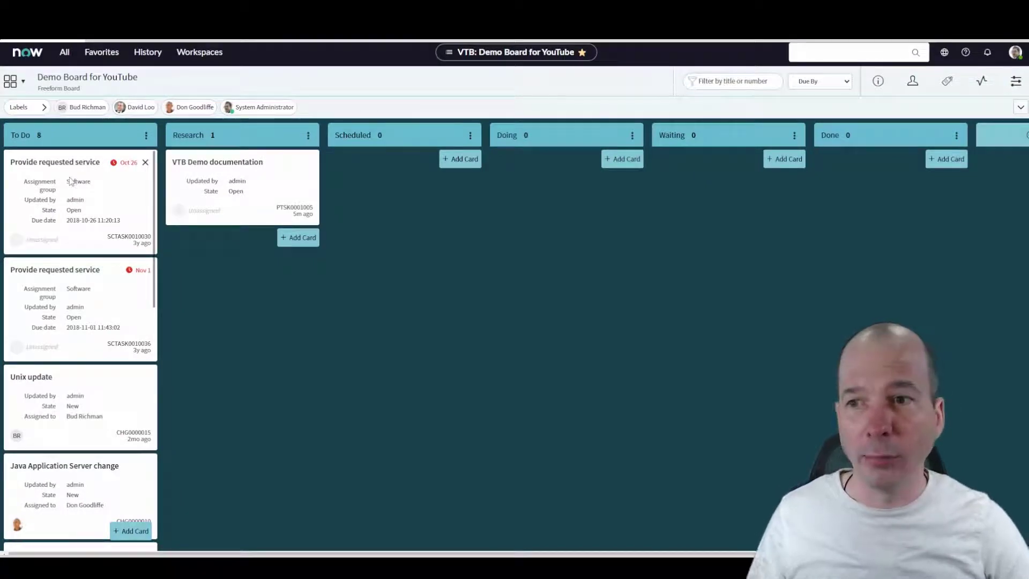
Move SCTASK0010036 and INC0018662 to Scheduled, both Java Application Server changes to Doing, SCTASK0010030 to Waiting, and Unix update to Research
scroll(68, 231, "down", 10)
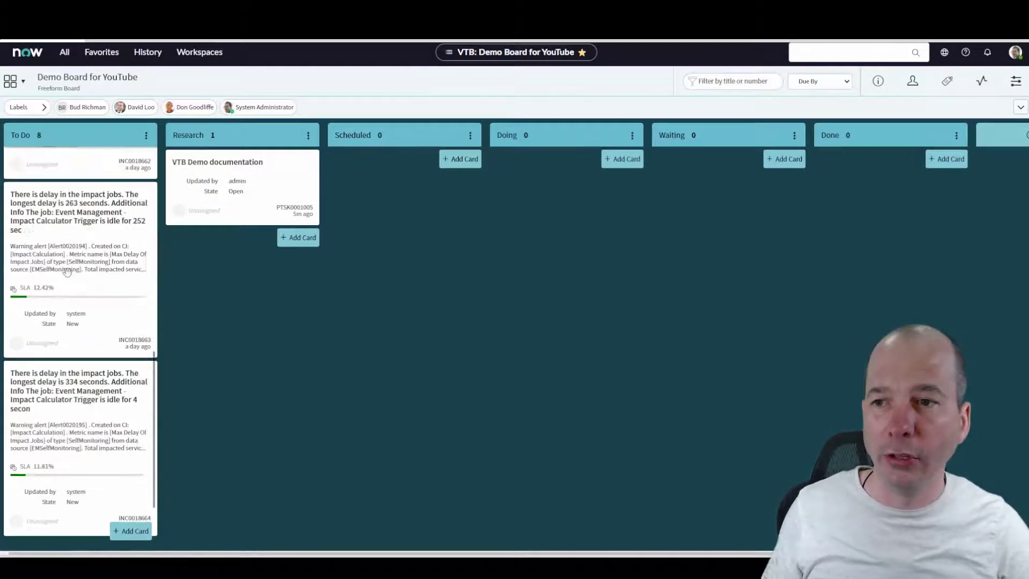
scroll(83, 333, "up", 10)
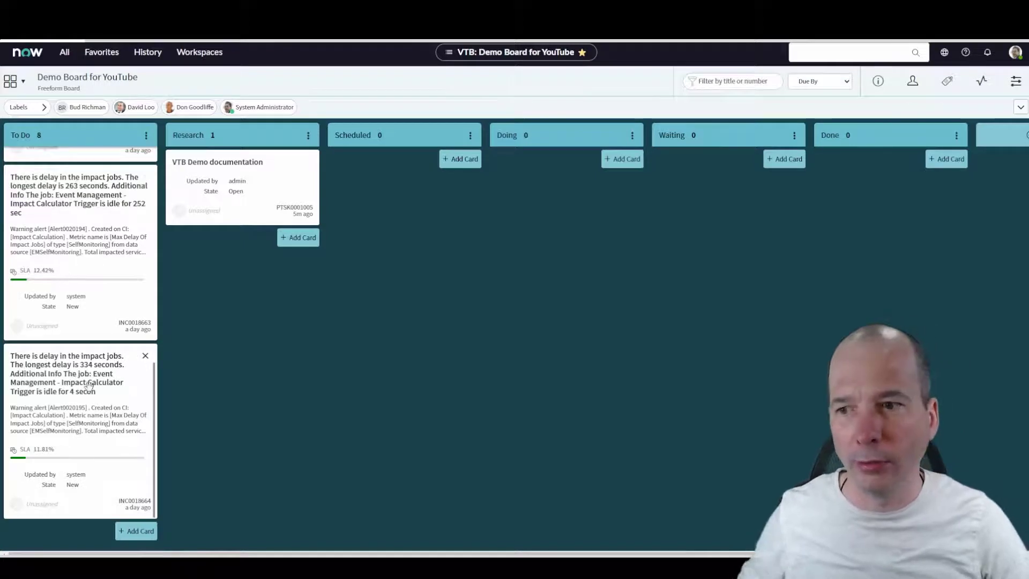
left_click_drag(139, 203, 458, 214)
left_click_drag(122, 284, 532, 189)
left_click_drag(97, 279, 539, 375)
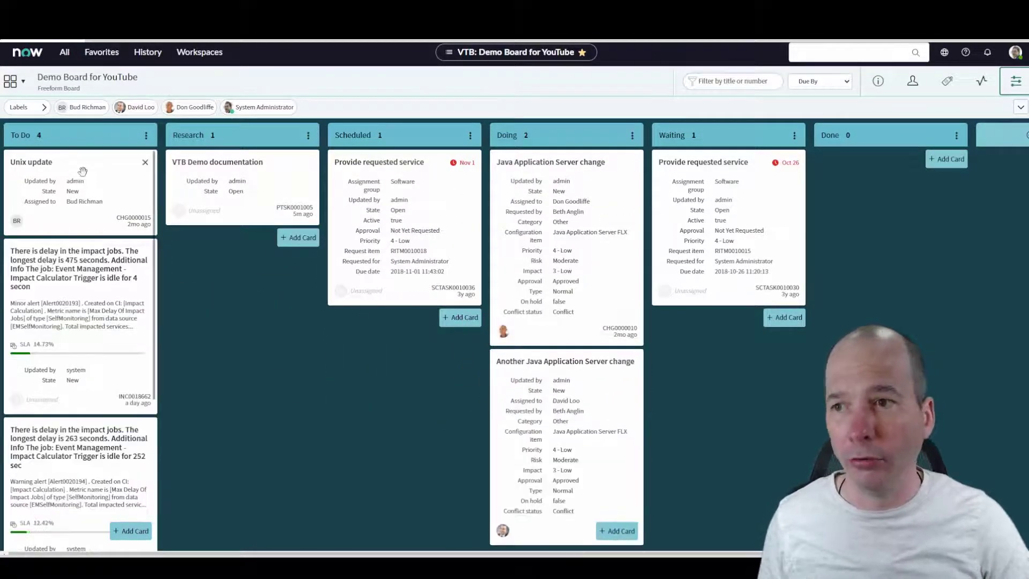
left_click_drag(56, 194, 224, 180)
left_click_drag(48, 174, 390, 367)
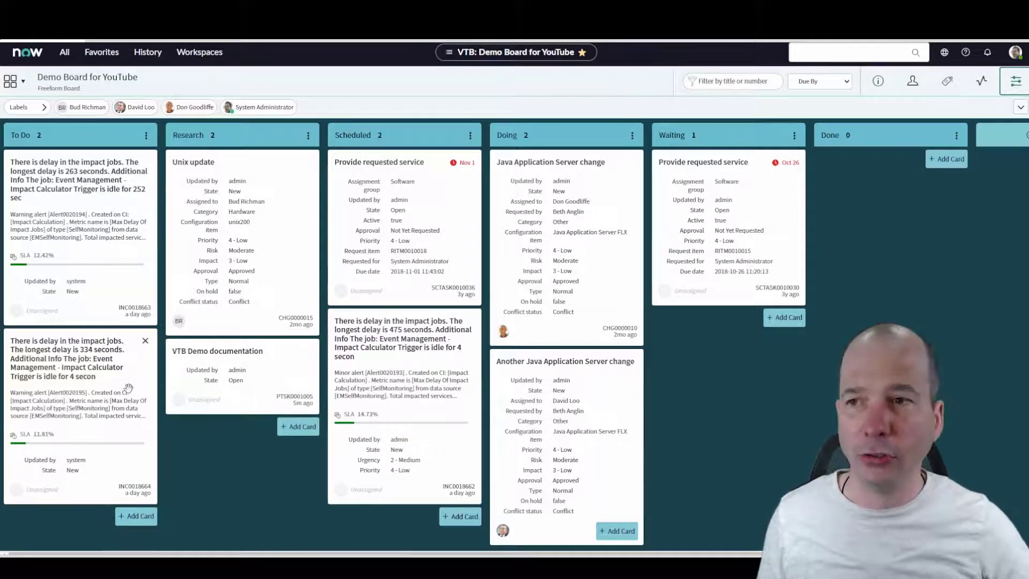
mouse_move(3, 134)
left_mouse_down()
mouse_move(54, 429)
mouse_move(165, 547)
left_mouse_up()
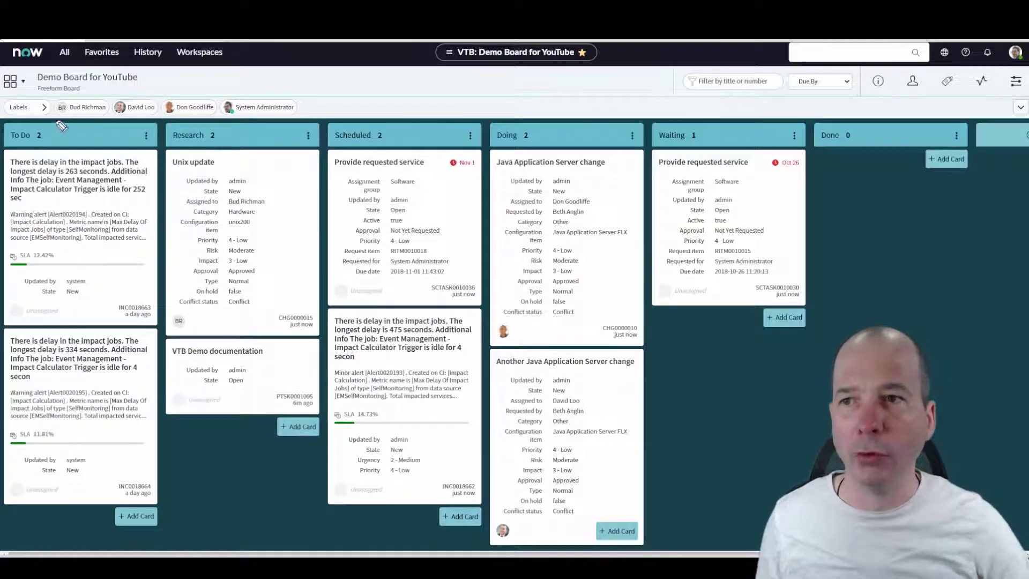
left_click_drag(31, 97, 364, 116)
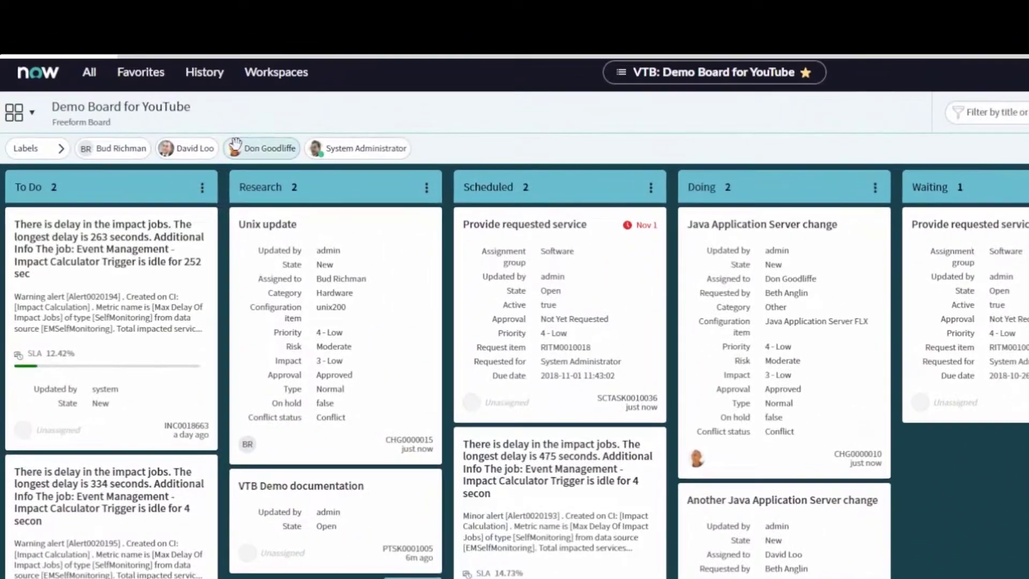
left_click_drag(235, 144, 295, 121)
Add the Example Checklist template items to the Unix update card and complete "Call the vendor" and "Follow up email to customer"
left_click(349, 290)
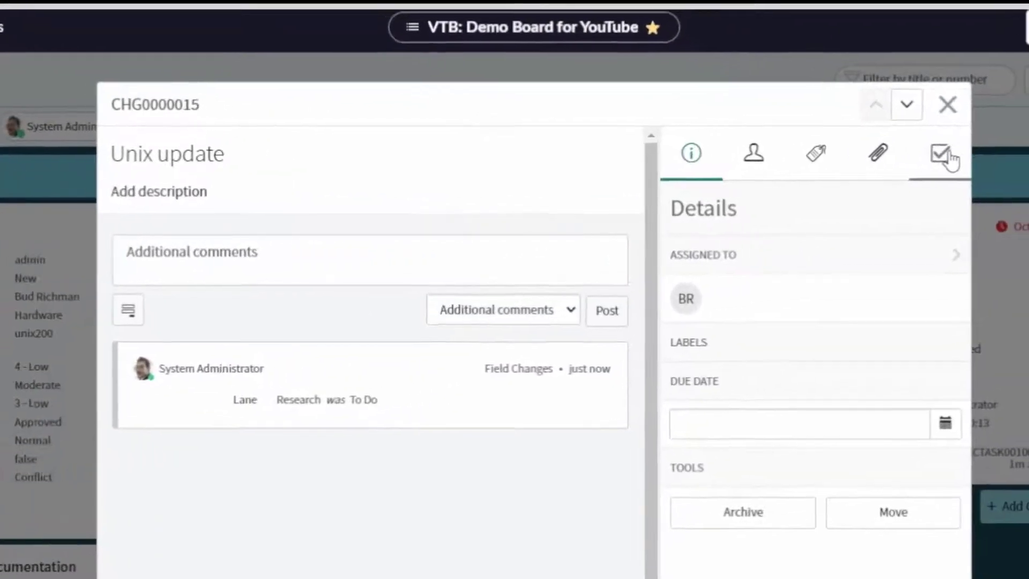
left_click(1025, 171)
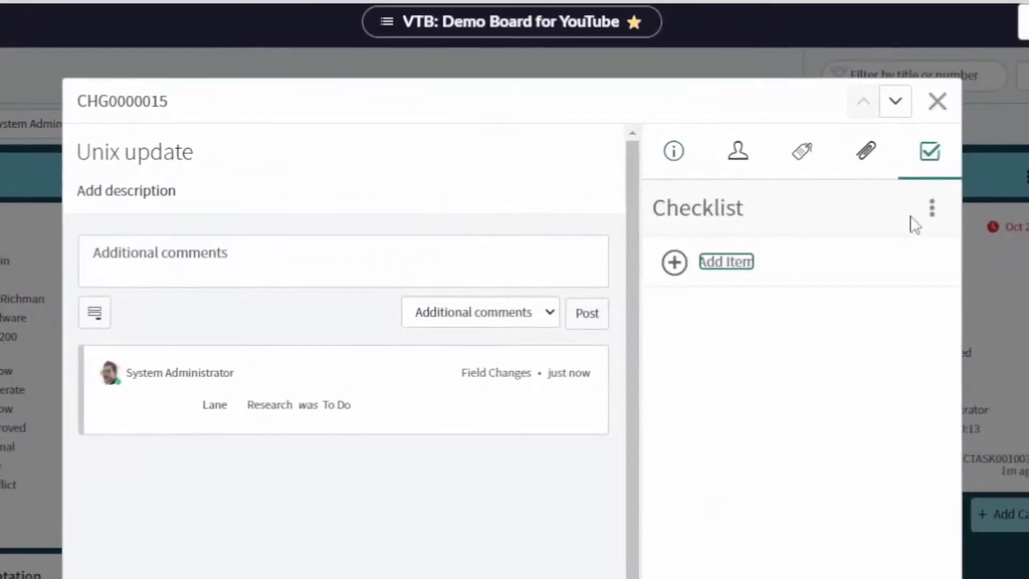
left_click(932, 208)
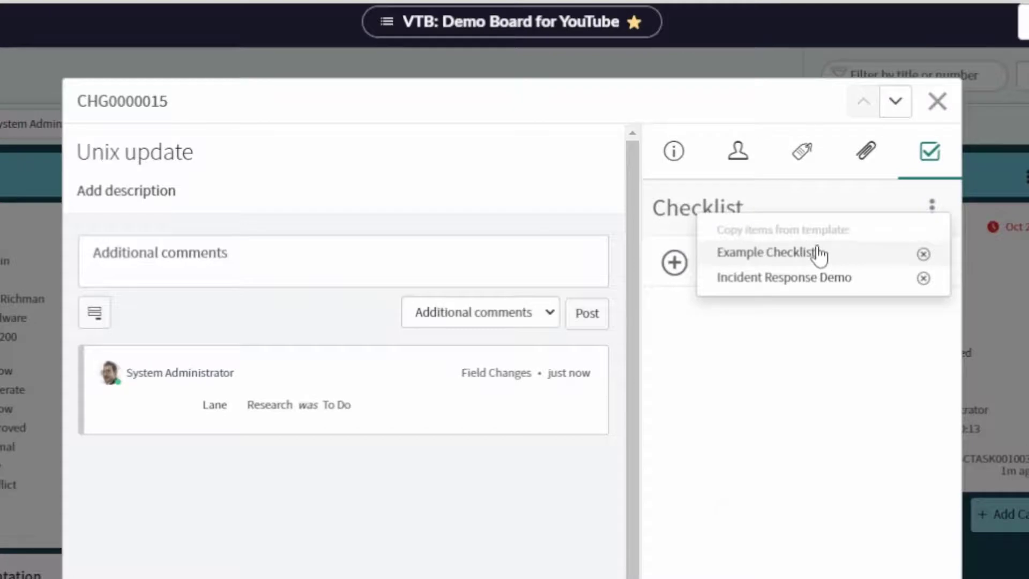
left_click(797, 255)
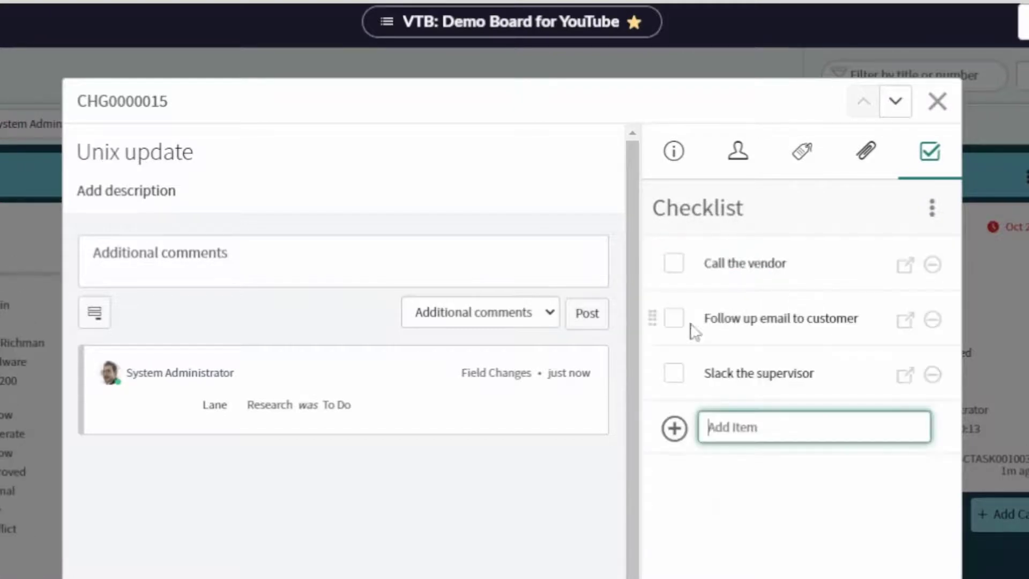
left_click(674, 264)
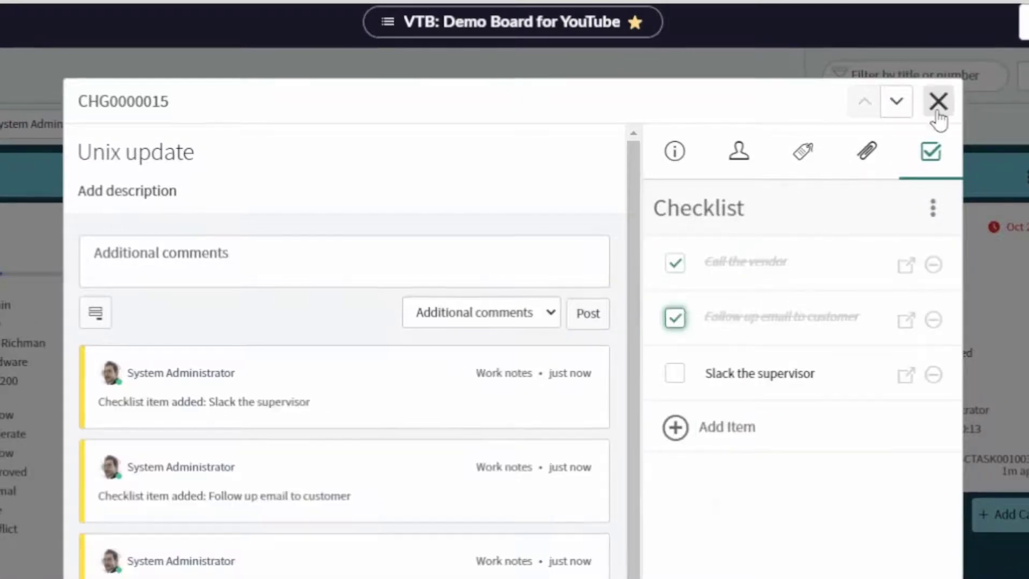
left_click(938, 101)
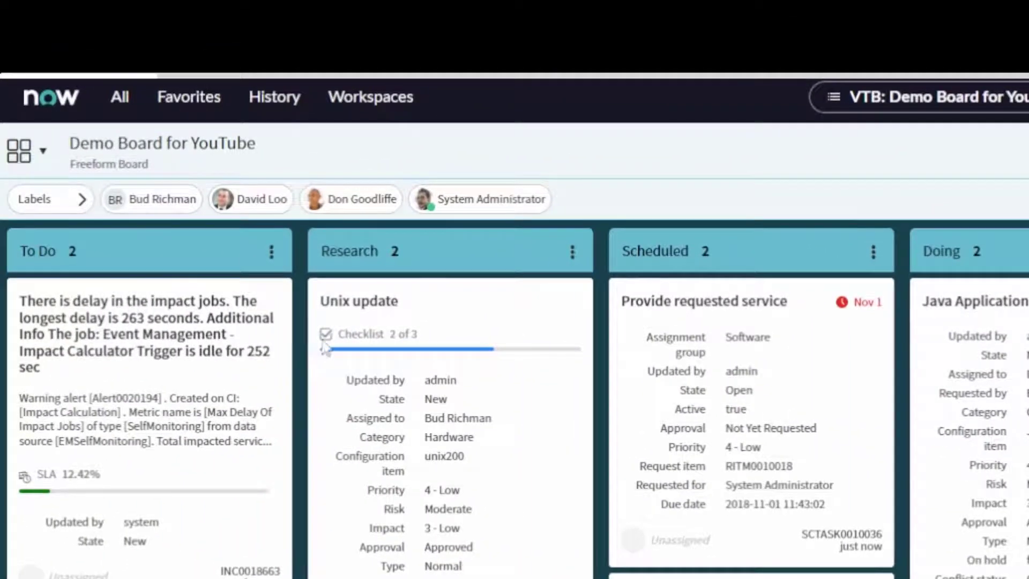
left_click_drag(249, 298, 608, 414)
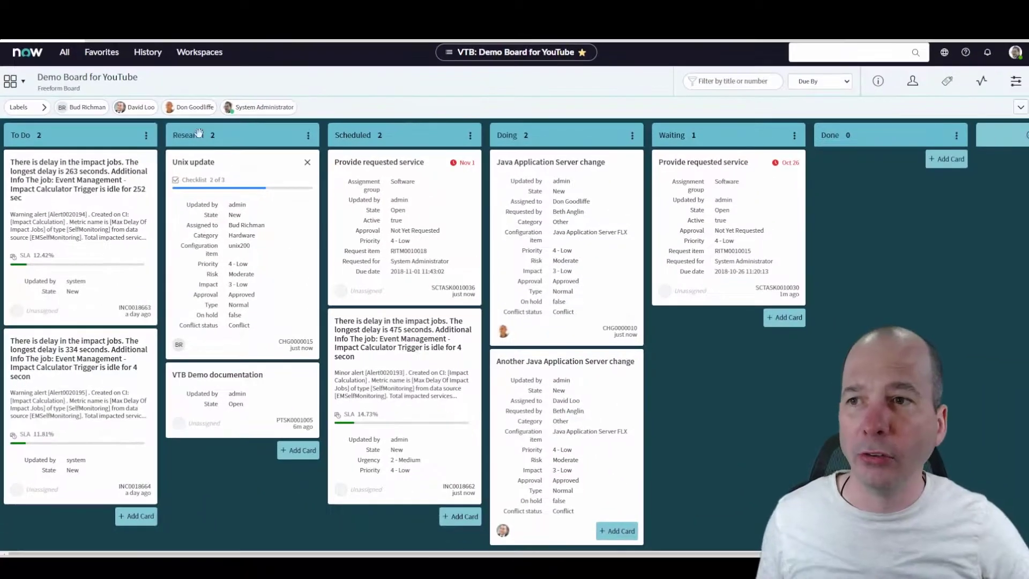
Label SCTASK0010036 as Request, INC0018663 as Feature, and the VTB Demo documentation and SCTASK0010030 cards as High Priority
left_click(44, 107)
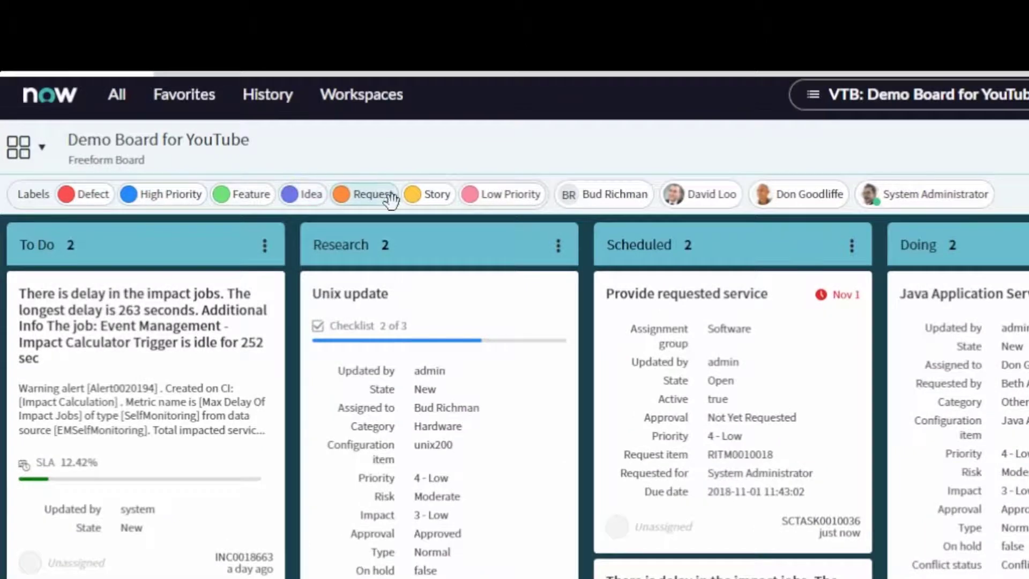
left_click_drag(368, 194, 692, 360)
left_click_drag(221, 194, 136, 397)
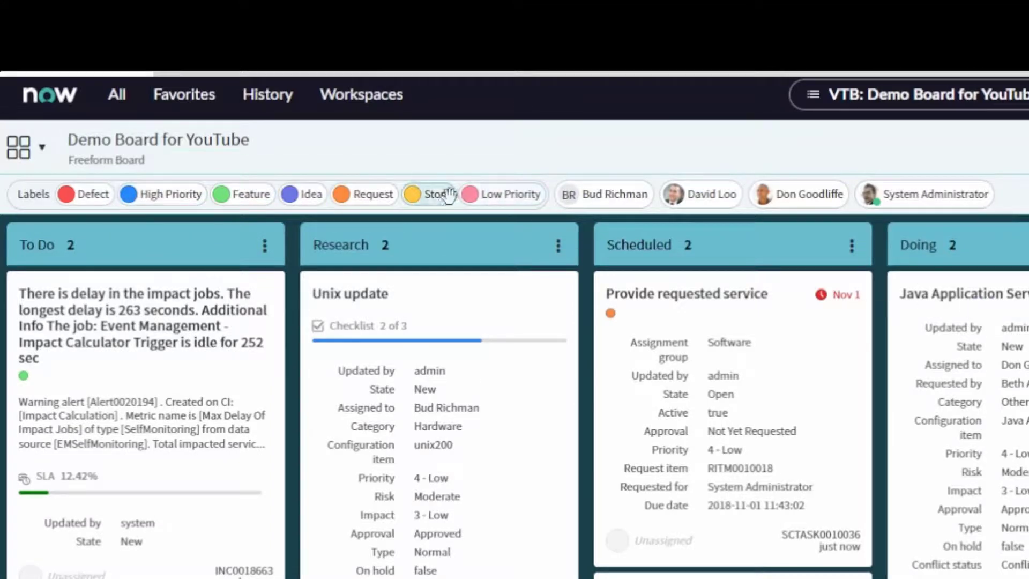
left_click_drag(145, 194, 386, 316)
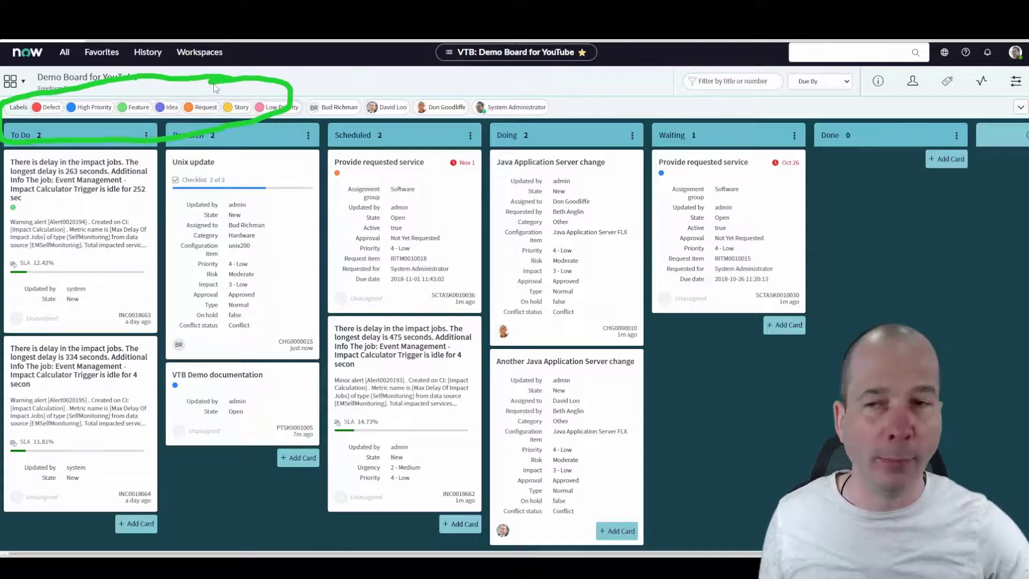
Filter the board by the High Priority label and, separately, by the text "Java", clearing the filters after each
left_click(79, 108)
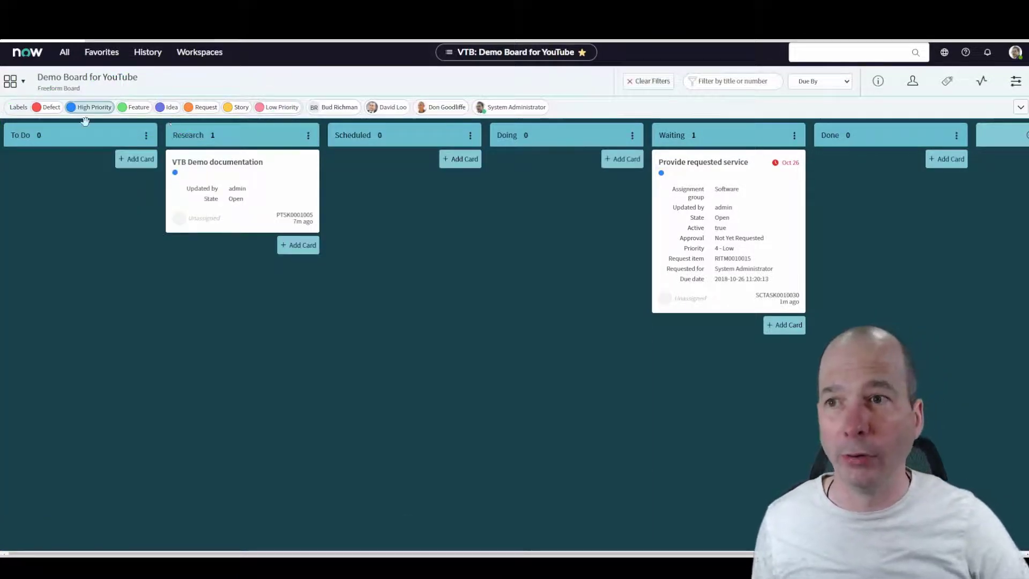
left_click(665, 83)
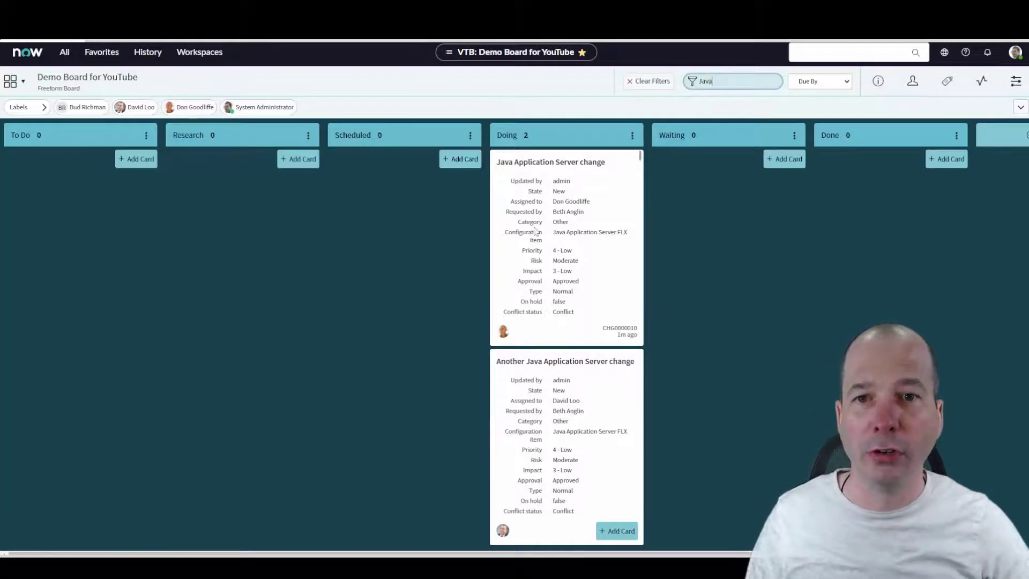
left_click(631, 83)
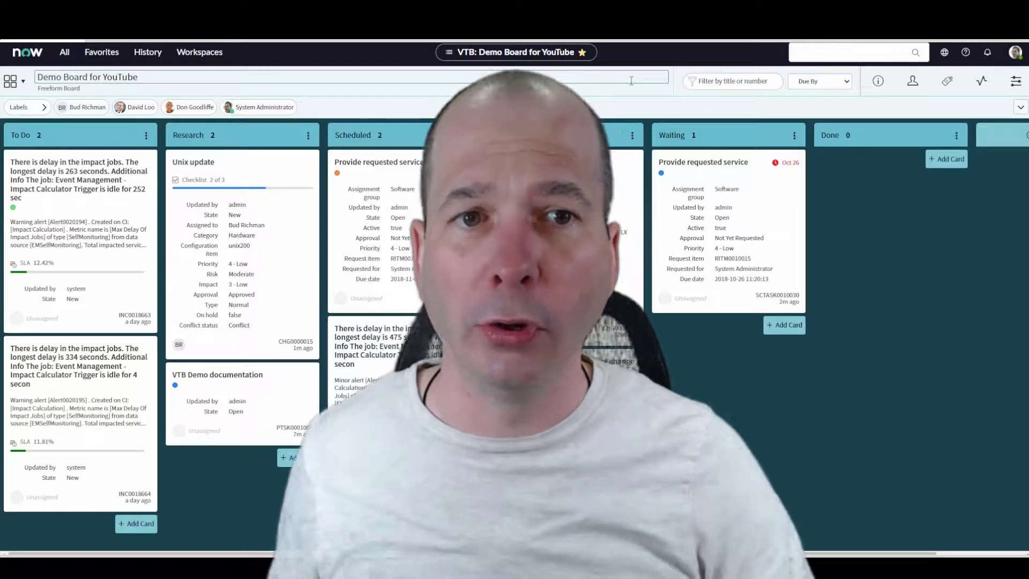
Move all cards from the Scheduled, Doing and Waiting lanes to the Done lane
left_click_drag(448, 222, 933, 210)
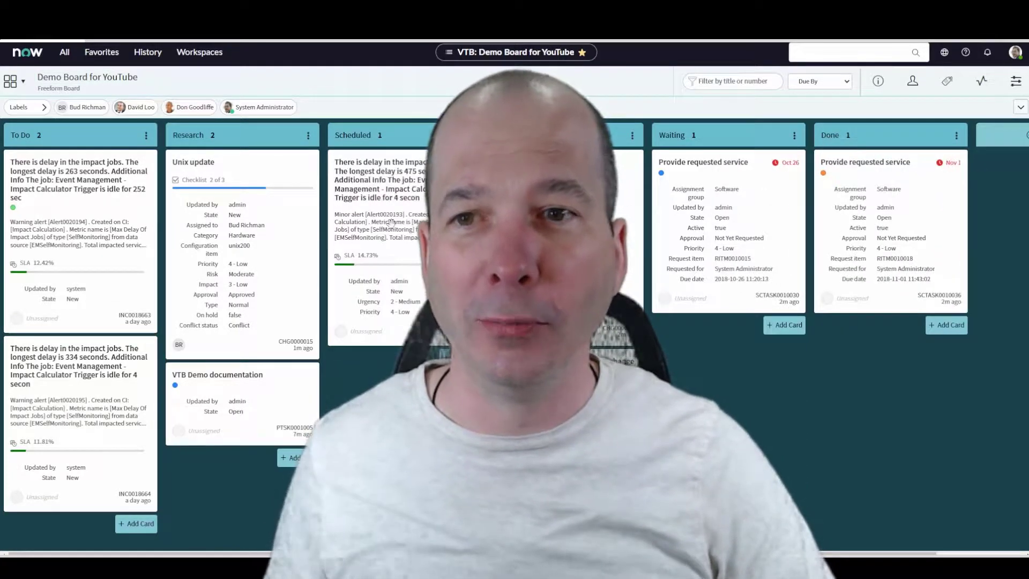
left_click_drag(536, 177, 912, 183)
left_click_drag(721, 196, 884, 177)
left_click_drag(590, 177, 884, 177)
left_click_drag(375, 172, 890, 177)
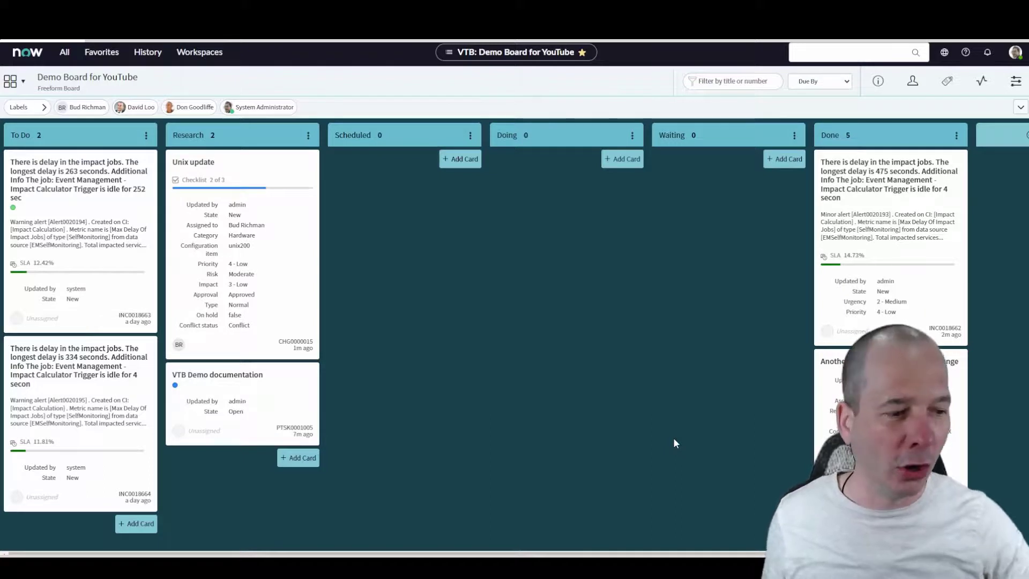
left_click_drag(268, 514, 172, 401)
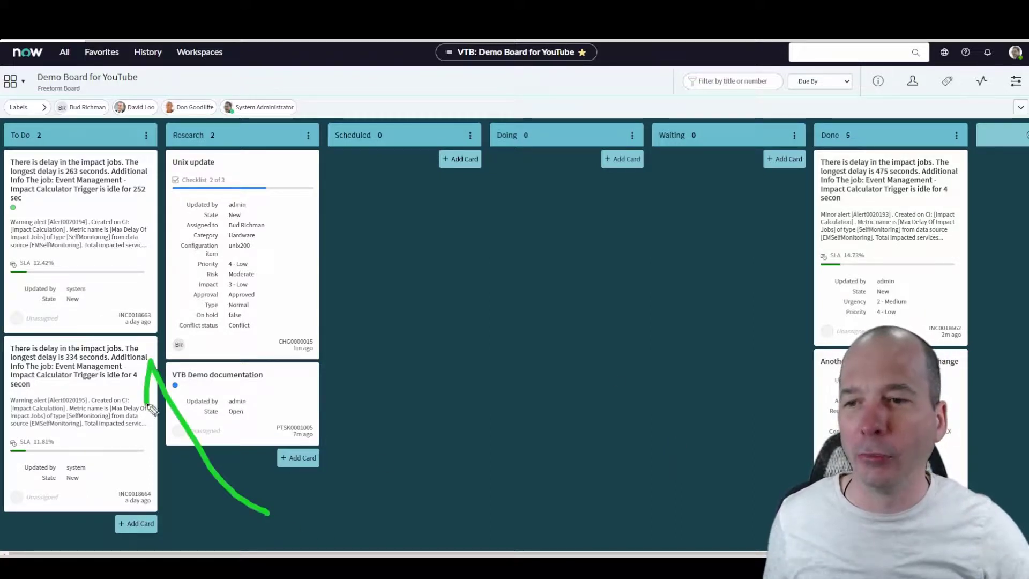